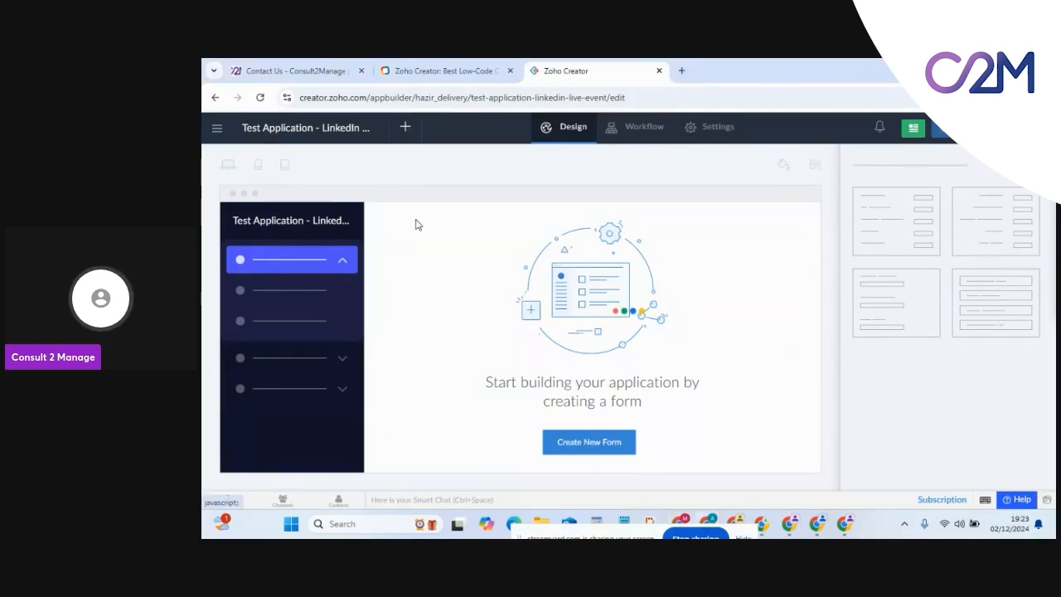
Create a new form from scratch named Test Drive.
{"action": "left_click", "coordinate": [407, 139]}
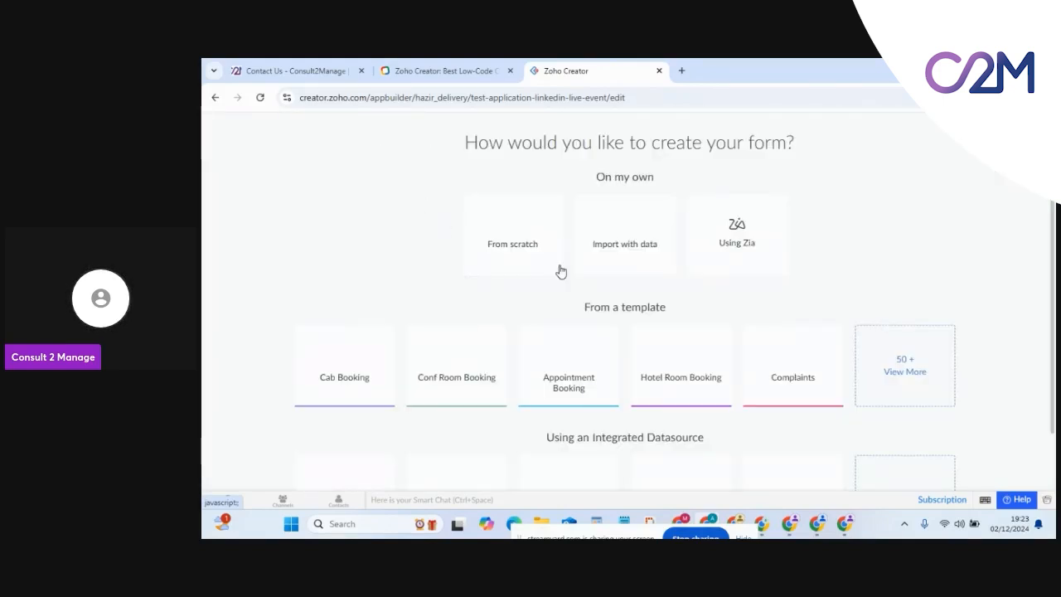
{"action": "scroll", "coordinate": [801, 312], "scroll_direction": "down", "scroll_amount": 2}
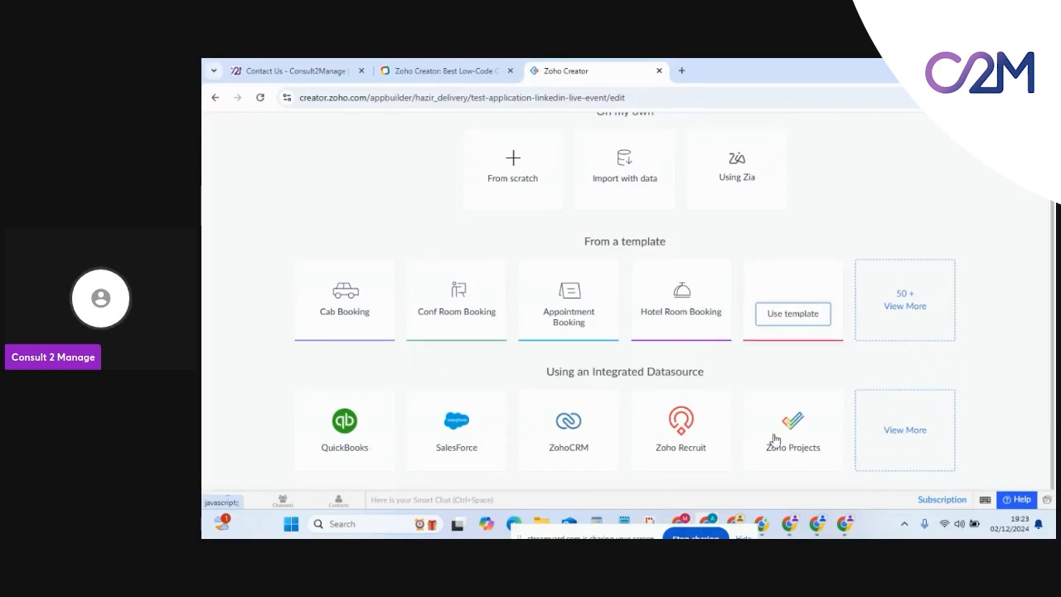
{"action": "scroll", "coordinate": [875, 346], "scroll_direction": "up", "scroll_amount": 2}
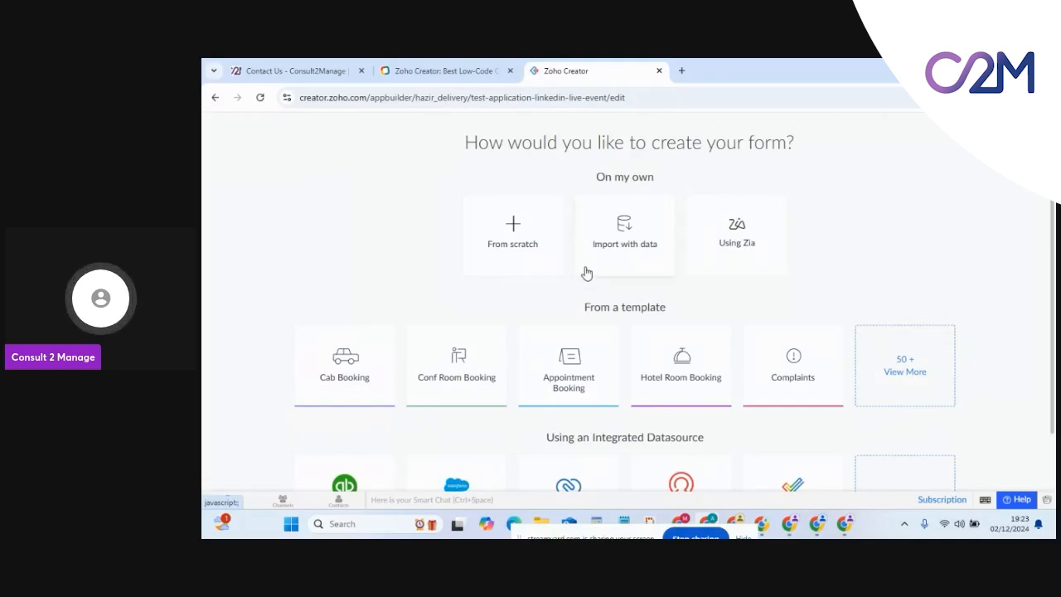
{"action": "left_click", "coordinate": [529, 233]}
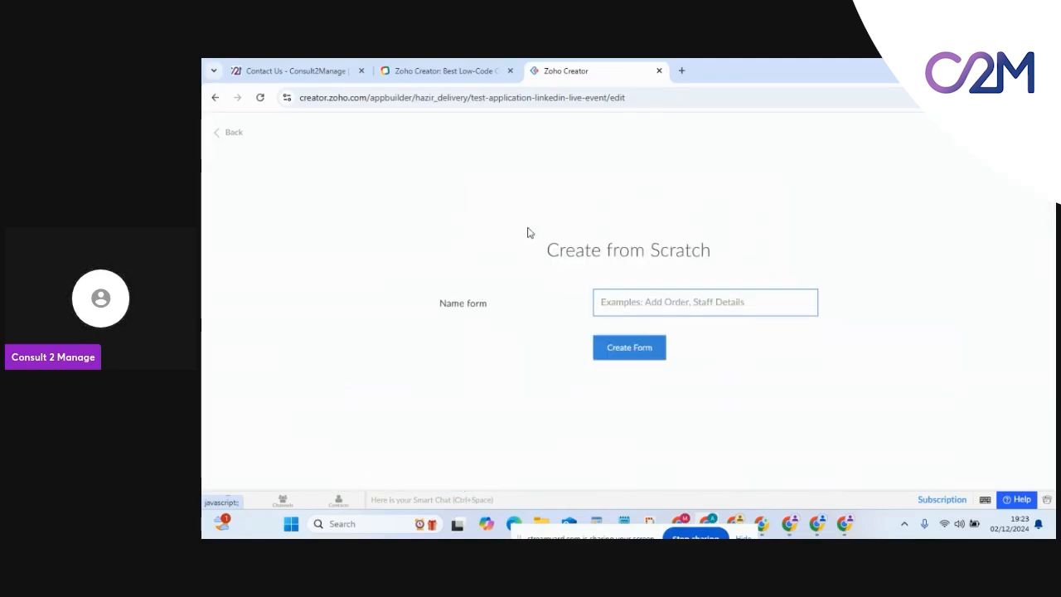
{"action": "type", "text": "Test"}
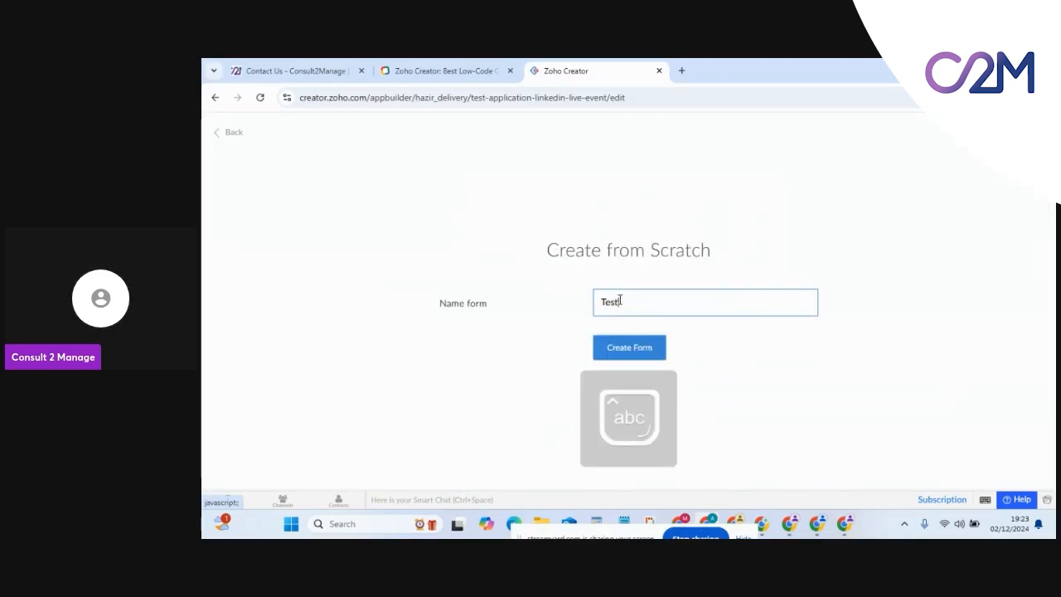
{"action": "type", "text": " Drive"}
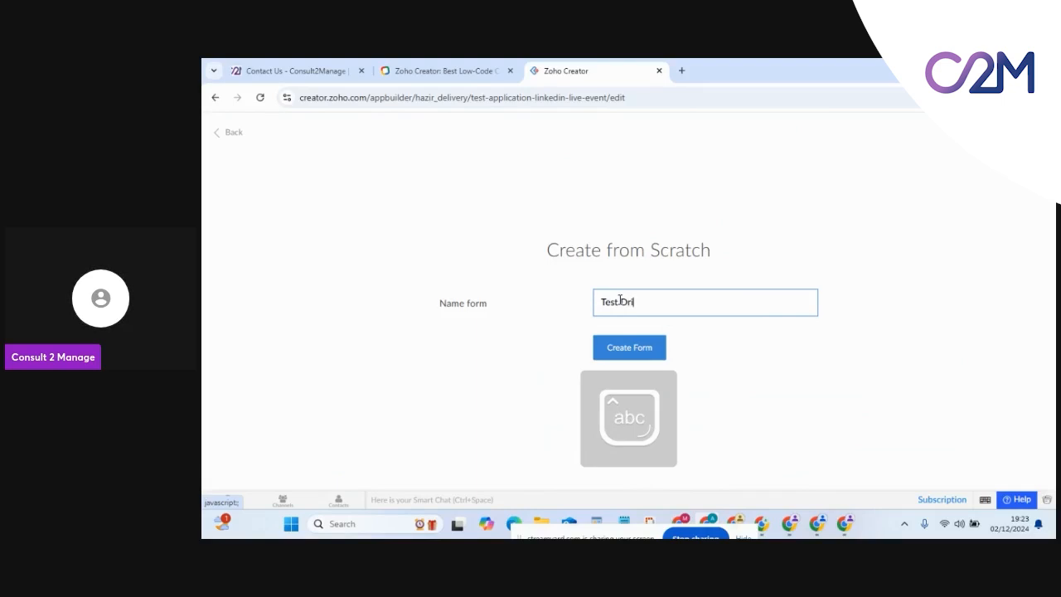
{"action": "left_click", "coordinate": [627, 348]}
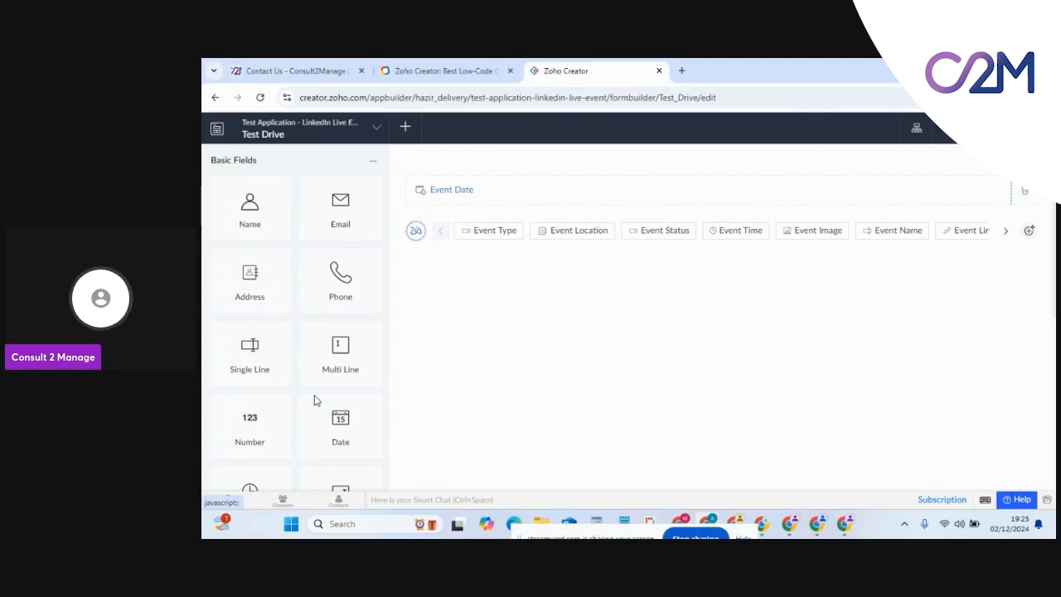
Examine the basic, advanced, special and AI field types available for the Test Drive form.
{"action": "scroll", "coordinate": [300, 357], "scroll_direction": "down", "scroll_amount": 4}
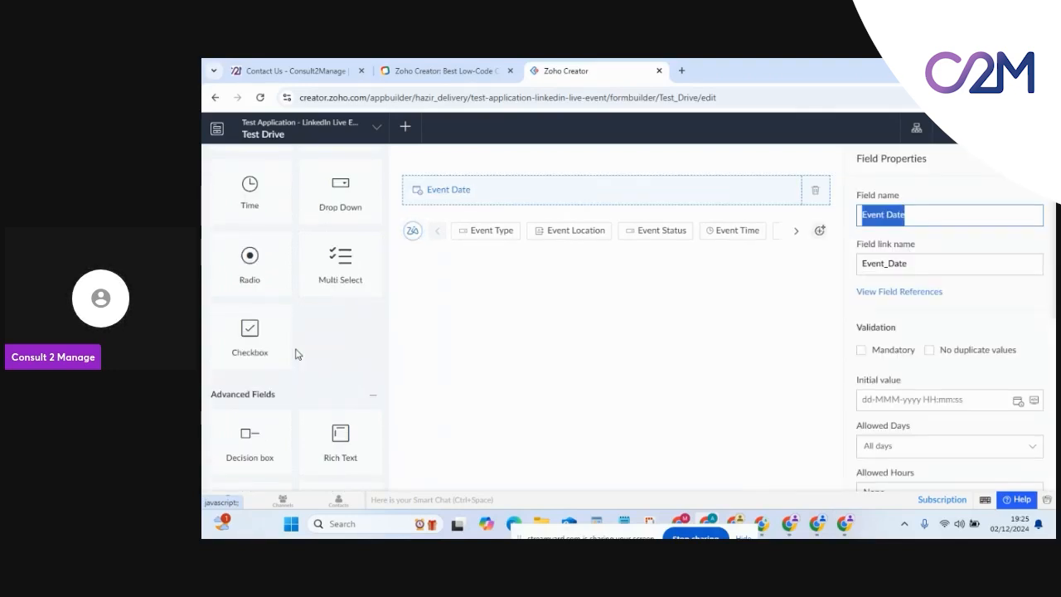
{"action": "scroll", "coordinate": [296, 356], "scroll_direction": "down", "scroll_amount": 3}
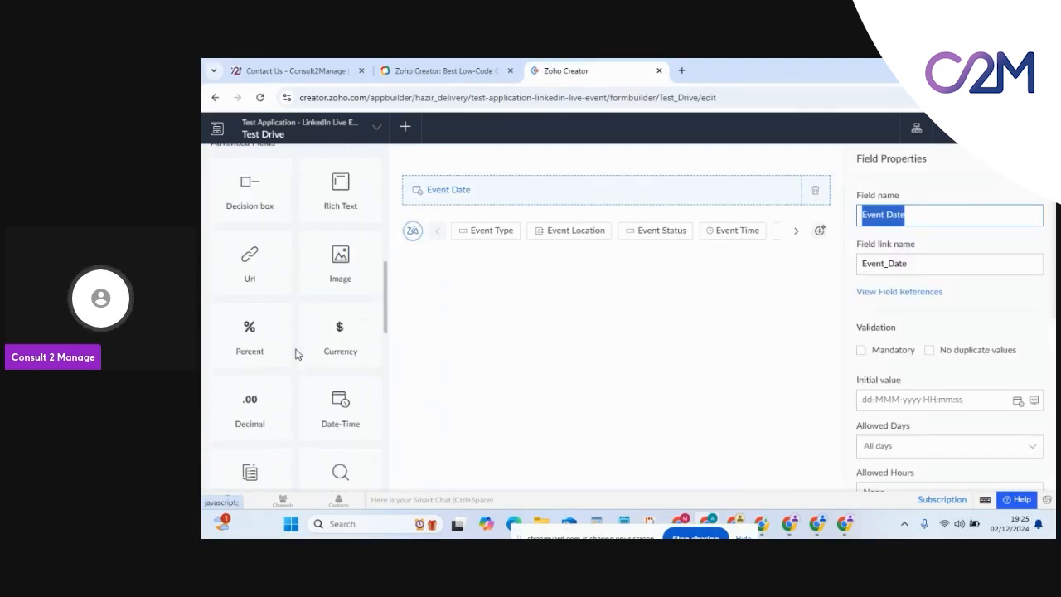
{"action": "scroll", "coordinate": [296, 354], "scroll_direction": "down", "scroll_amount": 3}
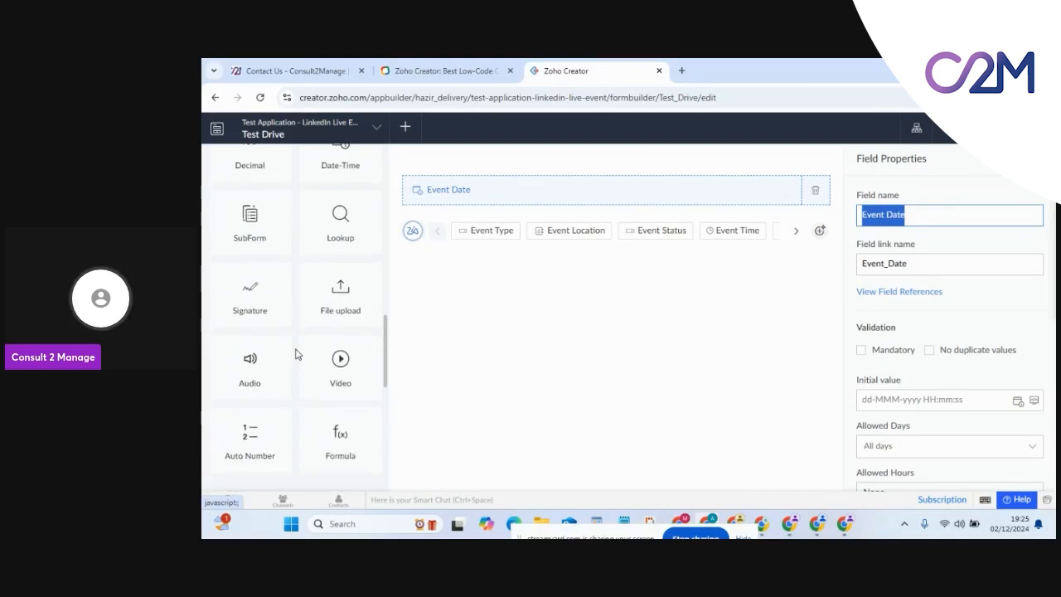
{"action": "scroll", "coordinate": [297, 354], "scroll_direction": "down", "scroll_amount": 2}
{"action": "scroll", "coordinate": [310, 286], "scroll_direction": "up", "scroll_amount": 3}
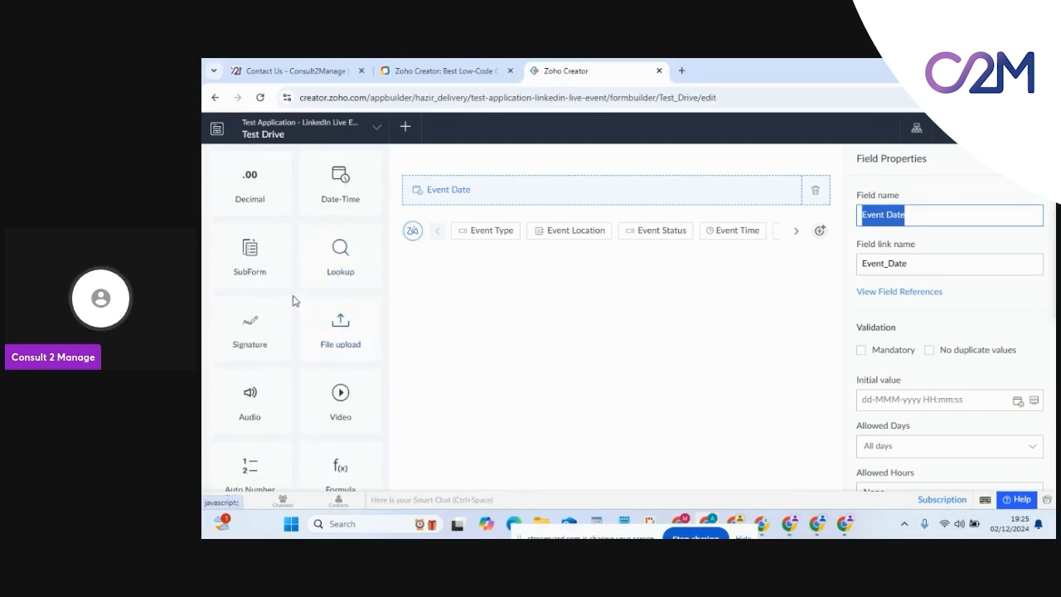
{"action": "scroll", "coordinate": [292, 301], "scroll_direction": "down", "scroll_amount": 4}
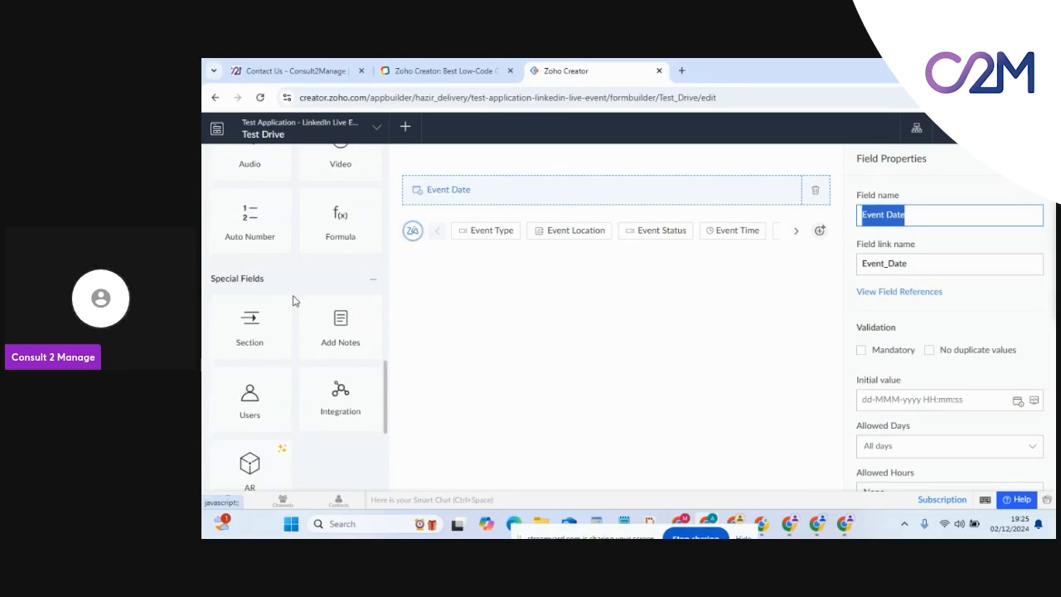
{"action": "scroll", "coordinate": [294, 300], "scroll_direction": "down", "scroll_amount": 3}
{"action": "scroll", "coordinate": [294, 301], "scroll_direction": "up", "scroll_amount": 2}
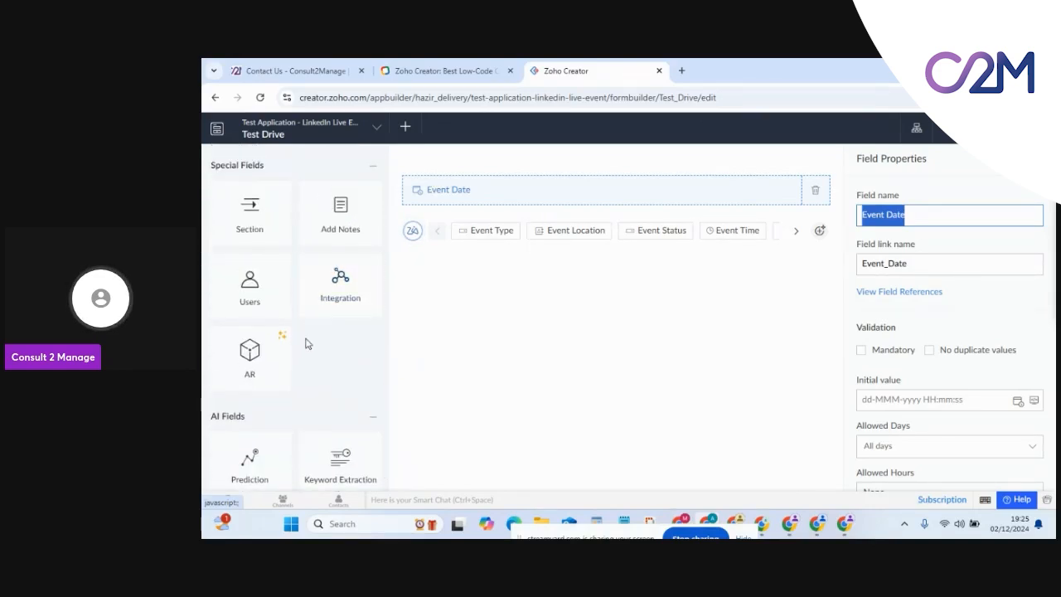
{"action": "scroll", "coordinate": [301, 349], "scroll_direction": "down", "scroll_amount": 2}
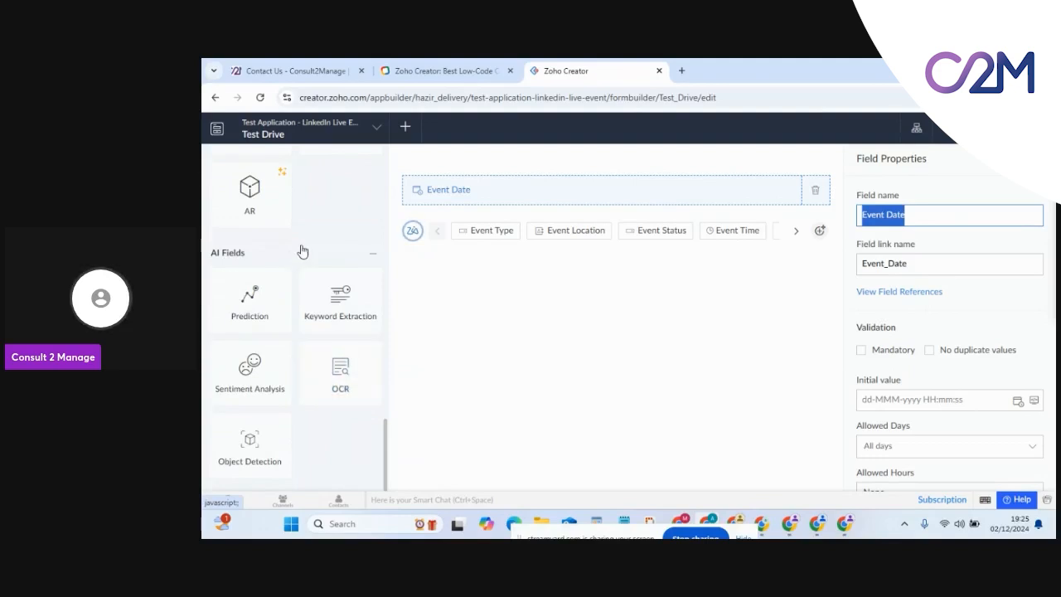
{"action": "scroll", "coordinate": [302, 249], "scroll_direction": "up", "scroll_amount": 1}
{"action": "scroll", "coordinate": [302, 250], "scroll_direction": "up", "scroll_amount": 1}
{"action": "scroll", "coordinate": [298, 331], "scroll_direction": "down", "scroll_amount": 2}
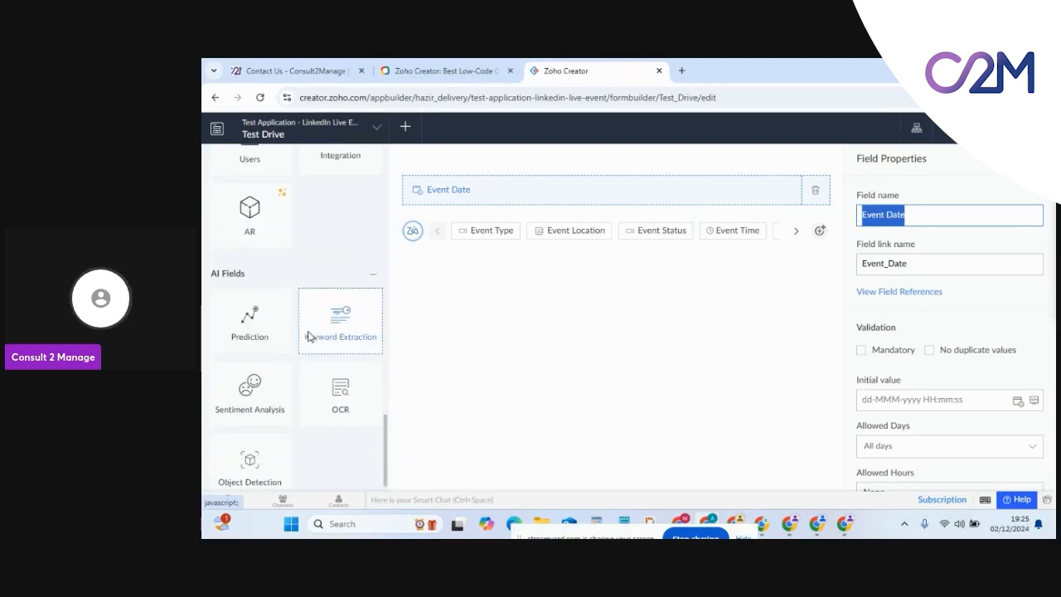
{"action": "scroll", "coordinate": [292, 379], "scroll_direction": "down", "scroll_amount": 1}
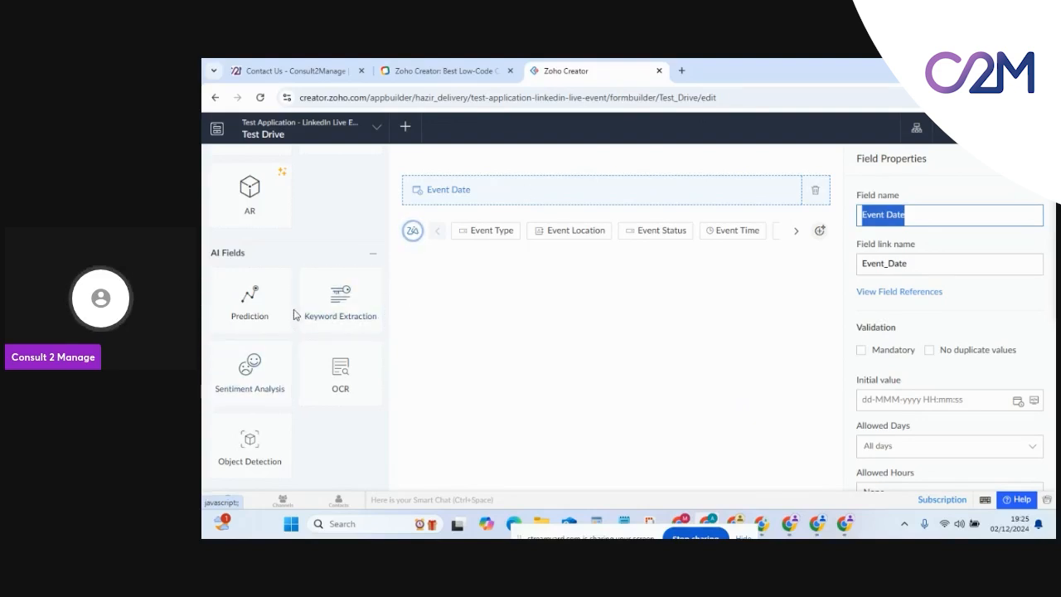
{"action": "scroll", "coordinate": [295, 315], "scroll_direction": "up", "scroll_amount": 10}
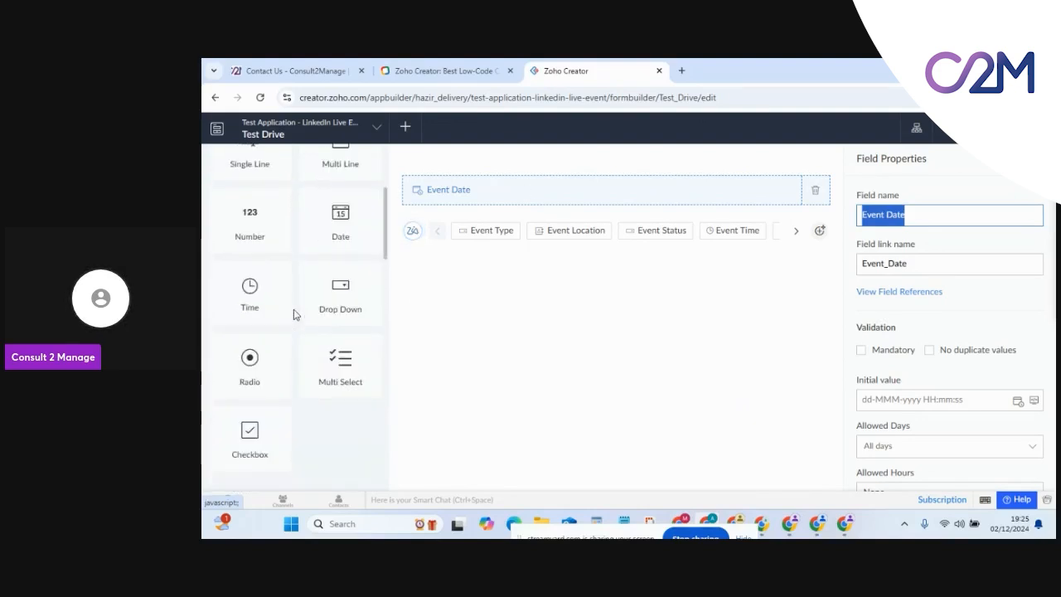
{"action": "scroll", "coordinate": [294, 314], "scroll_direction": "down", "scroll_amount": 10}
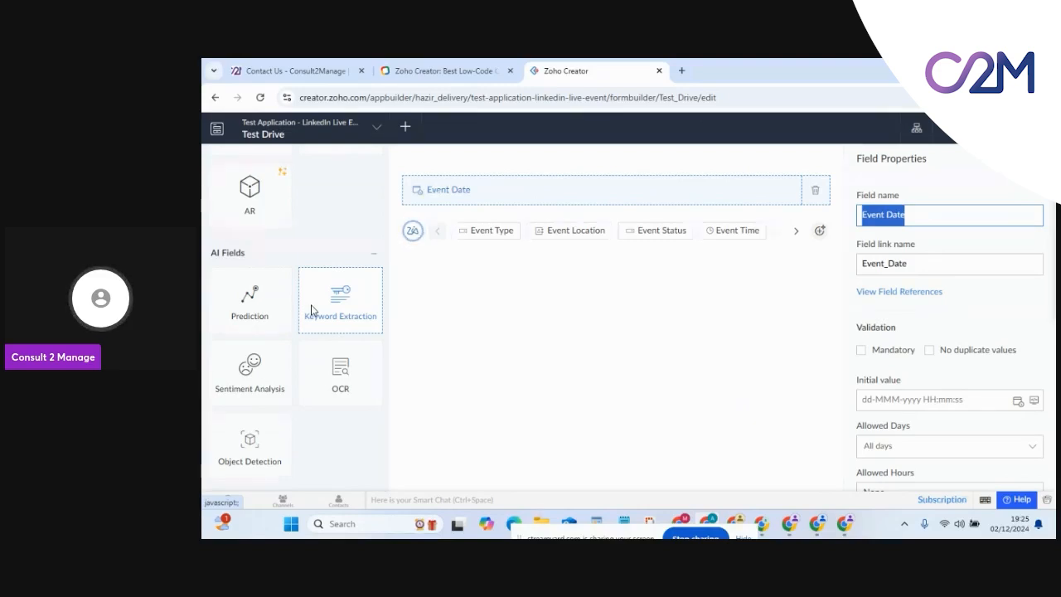
{"action": "scroll", "coordinate": [311, 310], "scroll_direction": "up", "scroll_amount": 10}
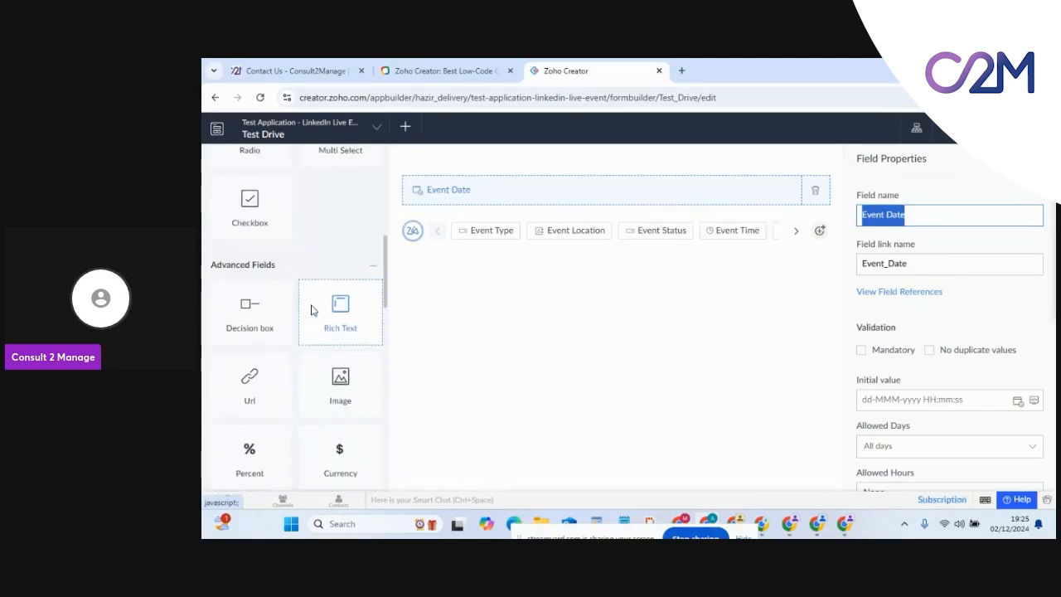
{"action": "scroll", "coordinate": [311, 309], "scroll_direction": "up", "scroll_amount": 5}
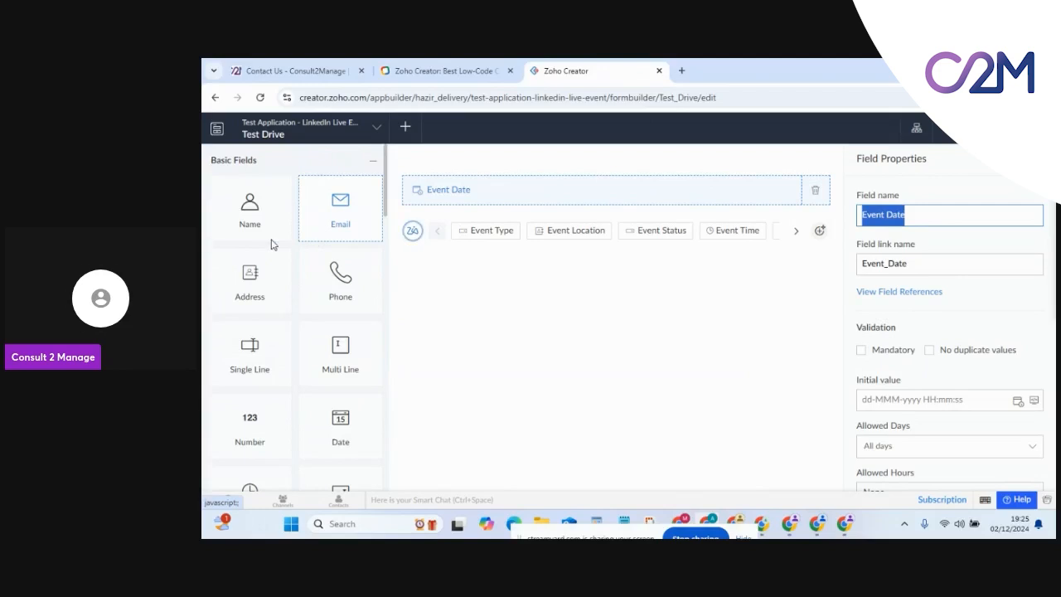
Add a Single Line field below Event Date and review its properties, including the QR code and barcode input options for mobile.
{"action": "left_click_drag", "start_coordinate": [254, 212], "coordinate": [518, 172]}
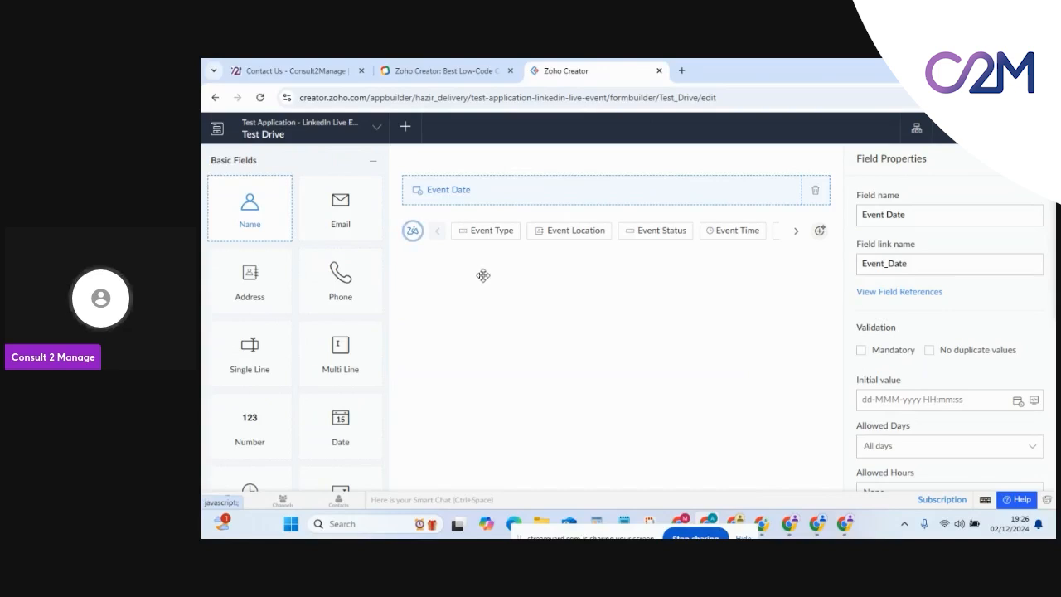
{"action": "left_click", "coordinate": [257, 370]}
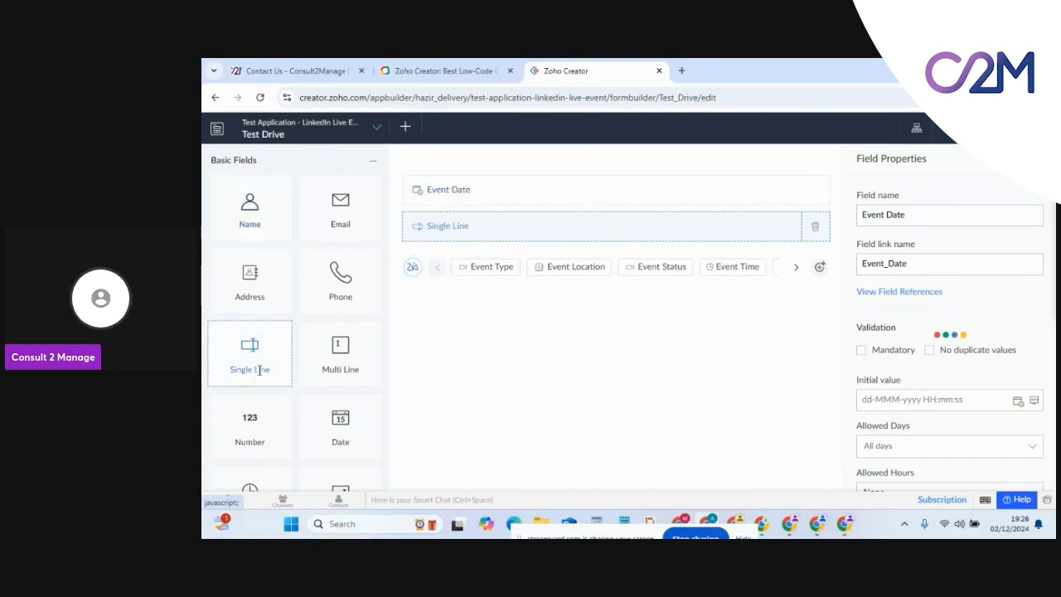
{"action": "scroll", "coordinate": [934, 355], "scroll_direction": "down", "scroll_amount": 1}
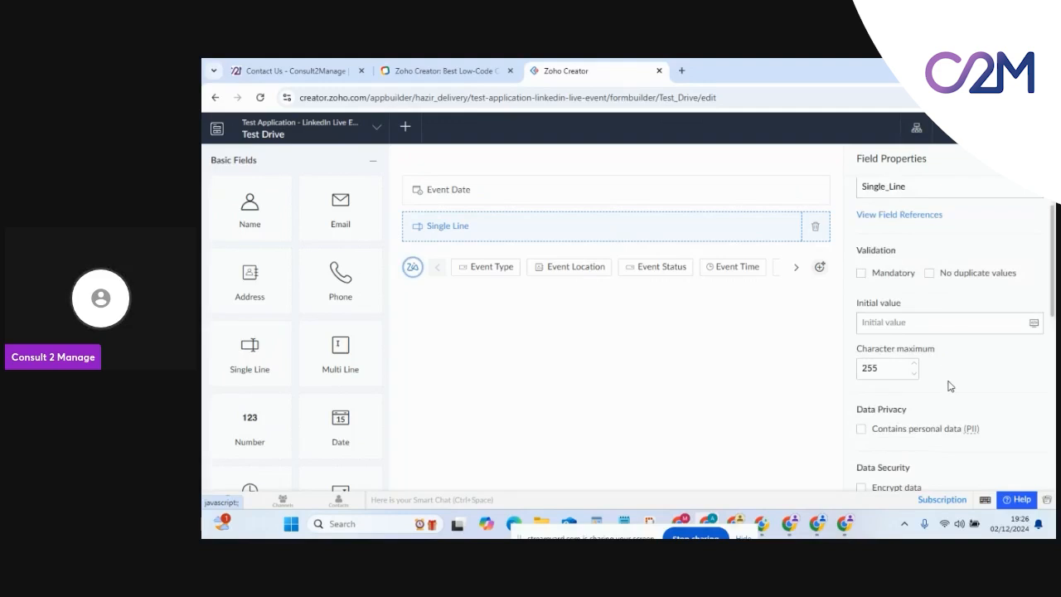
{"action": "scroll", "coordinate": [949, 386], "scroll_direction": "down", "scroll_amount": 2}
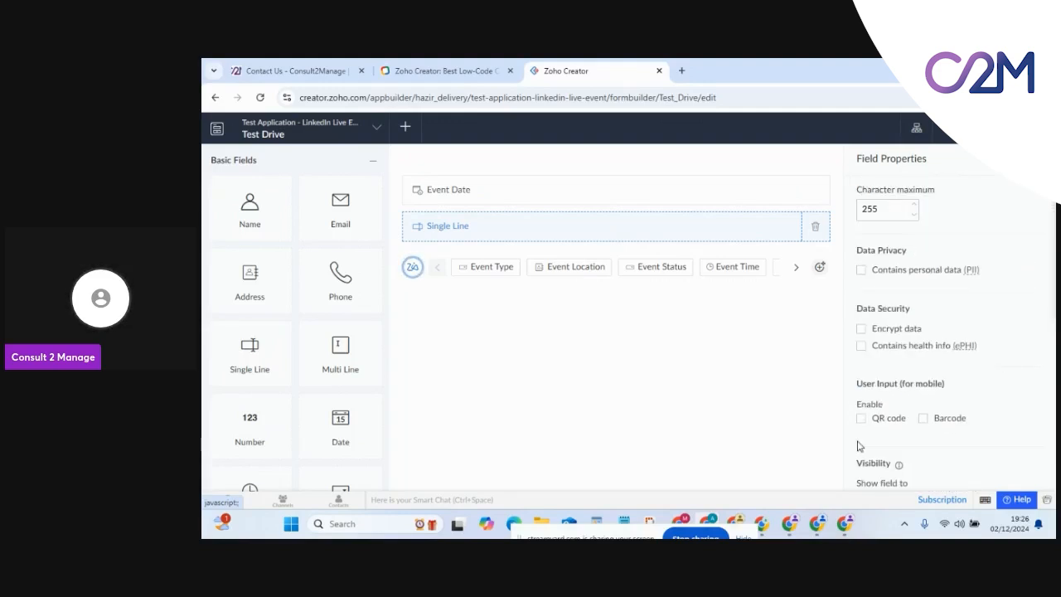
{"action": "left_click", "coordinate": [861, 418]}
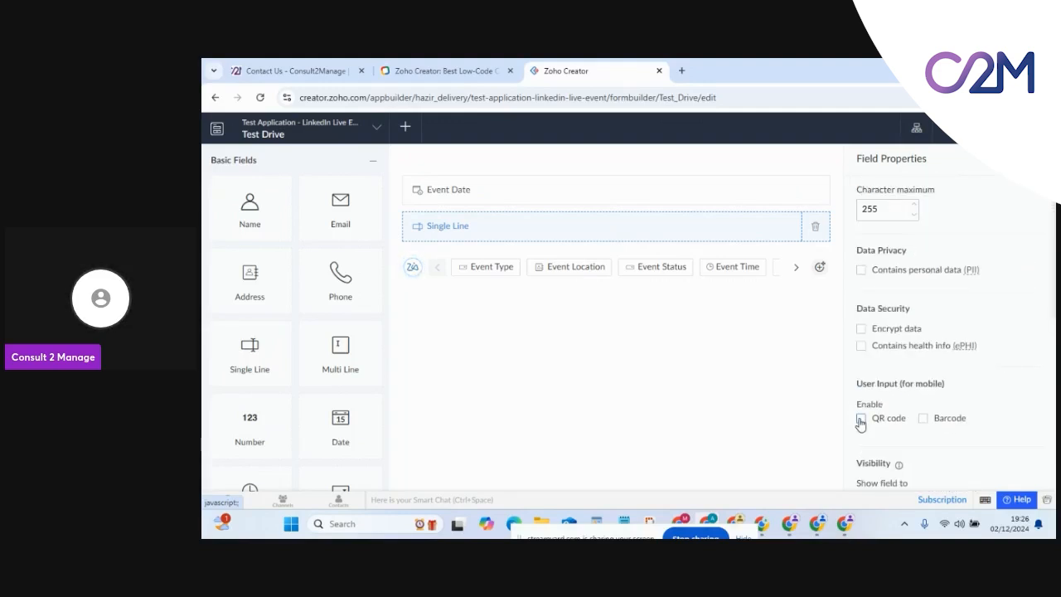
{"action": "left_click", "coordinate": [923, 419]}
{"action": "scroll", "coordinate": [933, 399], "scroll_direction": "down", "scroll_amount": 1}
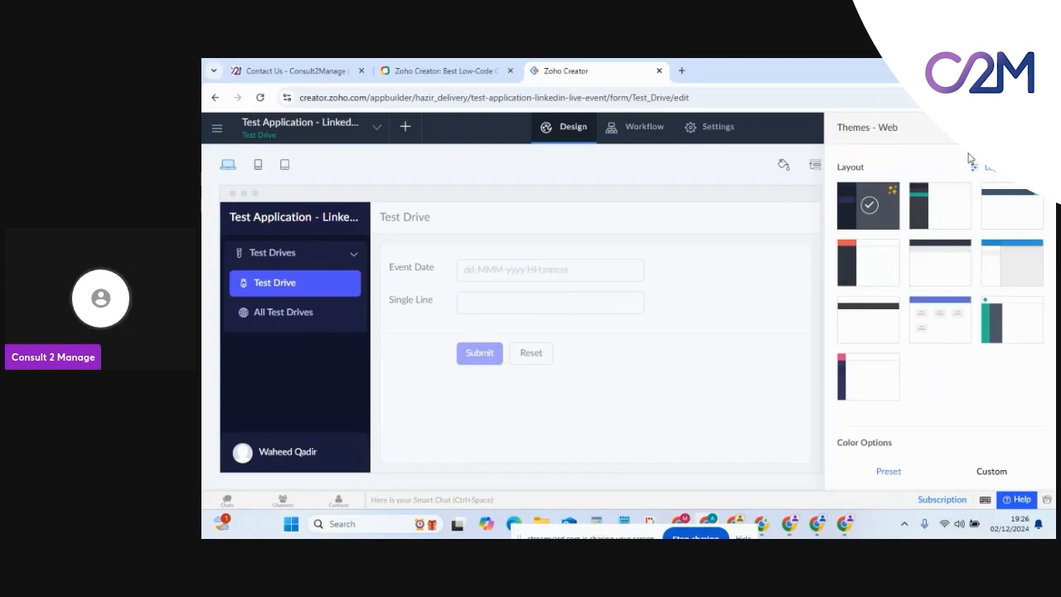
Close the web theme options and view the application's Functions and Form workflows.
{"action": "left_click", "coordinate": [1038, 128]}
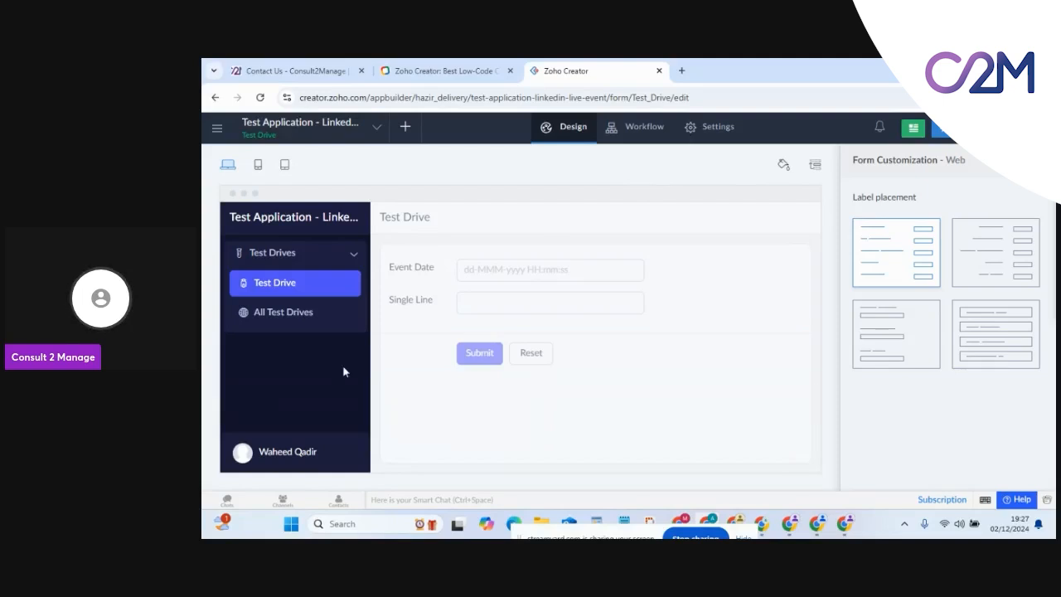
{"action": "left_click", "coordinate": [624, 134]}
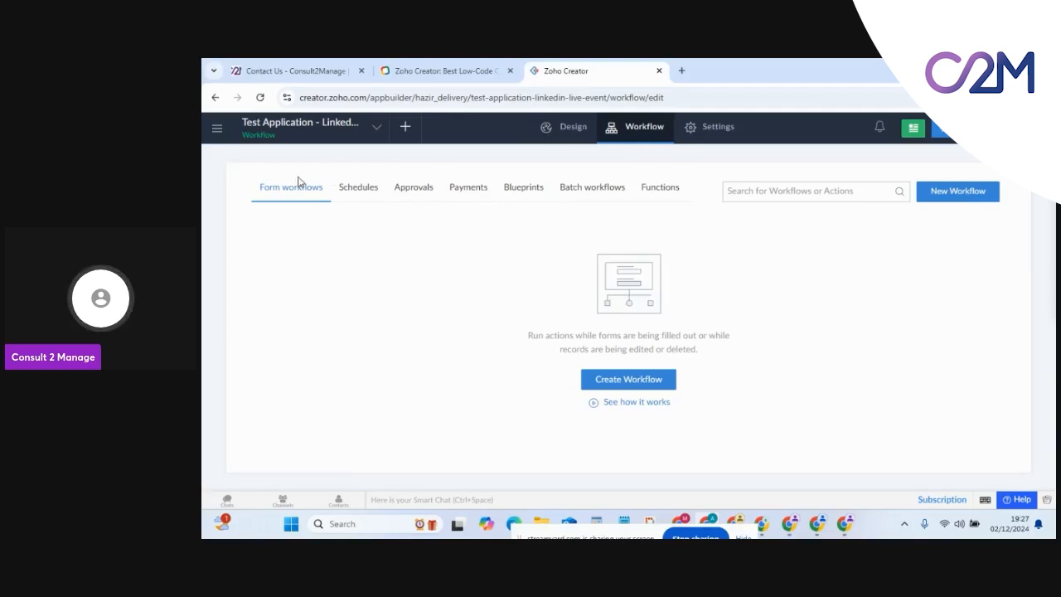
{"action": "left_click", "coordinate": [655, 198]}
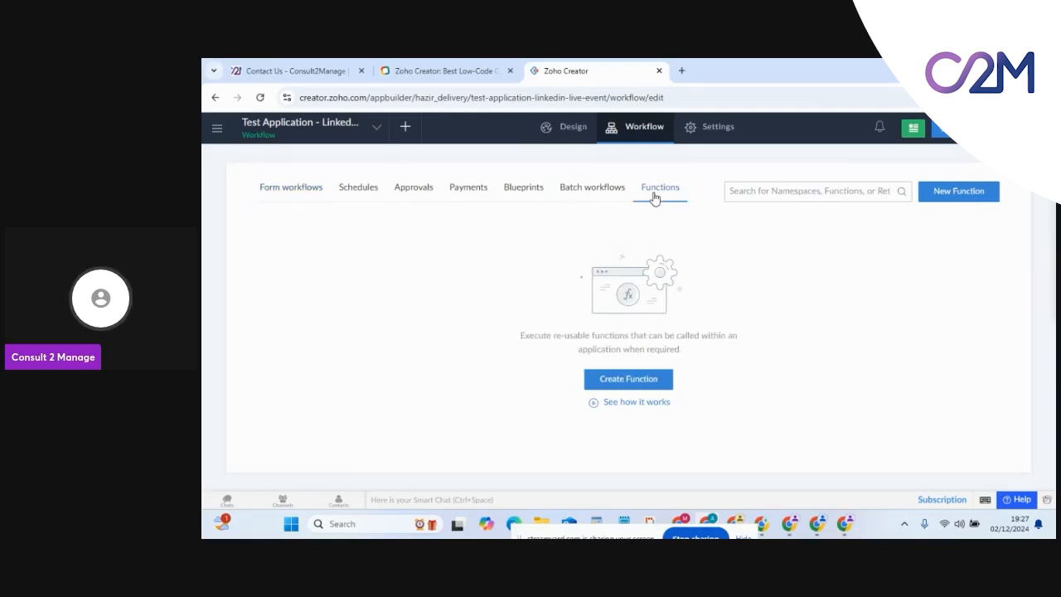
{"action": "left_click", "coordinate": [292, 189]}
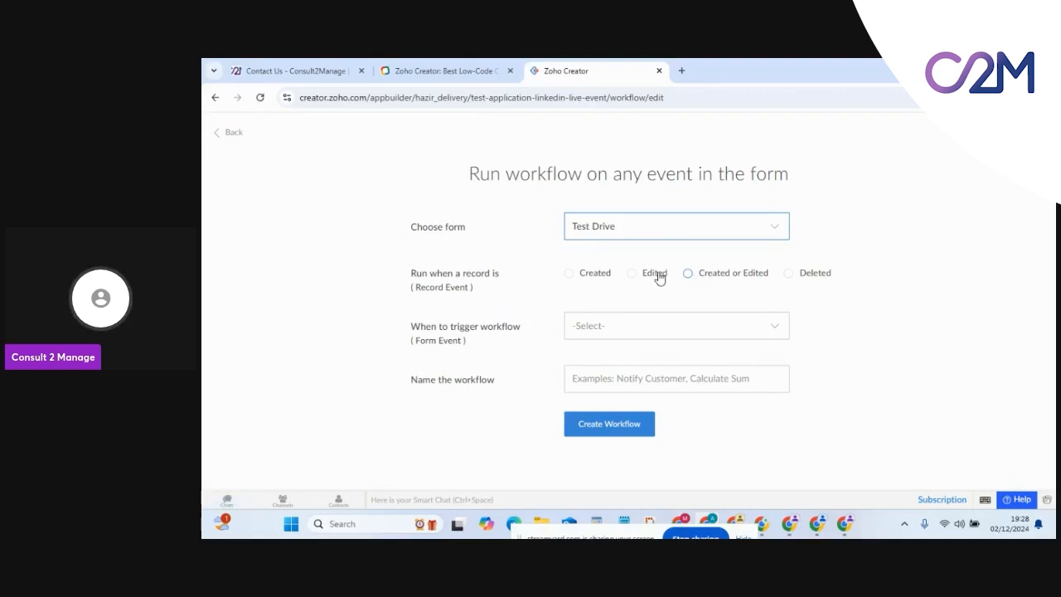
Set the Test Drive form workflow to run when a record is Created or Edited, triggered on Successful form submission.
{"action": "left_click", "coordinate": [687, 277]}
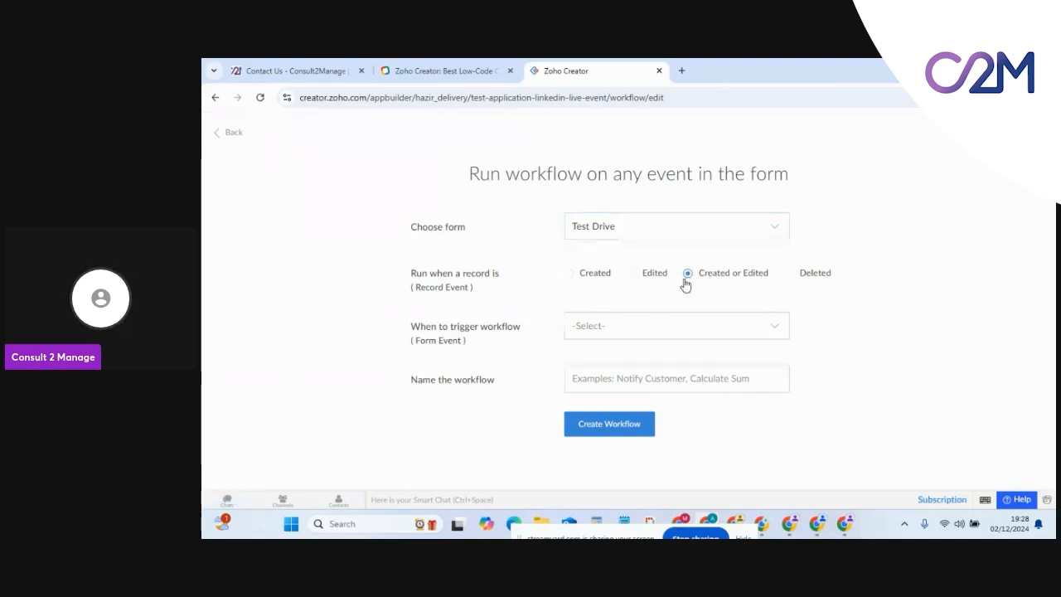
{"action": "left_click", "coordinate": [618, 325]}
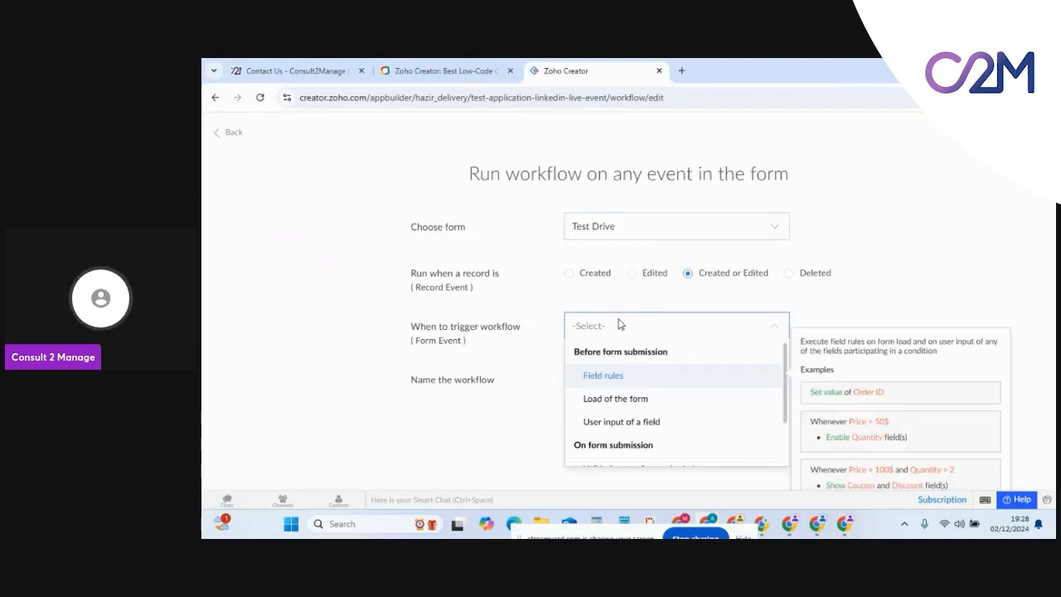
{"action": "scroll", "coordinate": [660, 386], "scroll_direction": "down", "scroll_amount": 1}
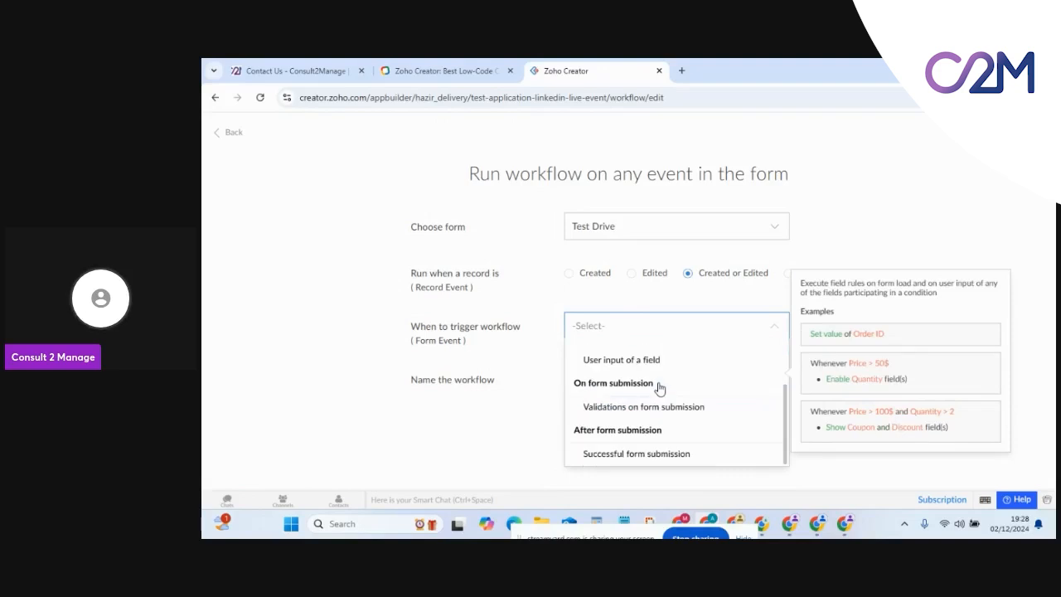
{"action": "scroll", "coordinate": [661, 387], "scroll_direction": "up", "scroll_amount": 1}
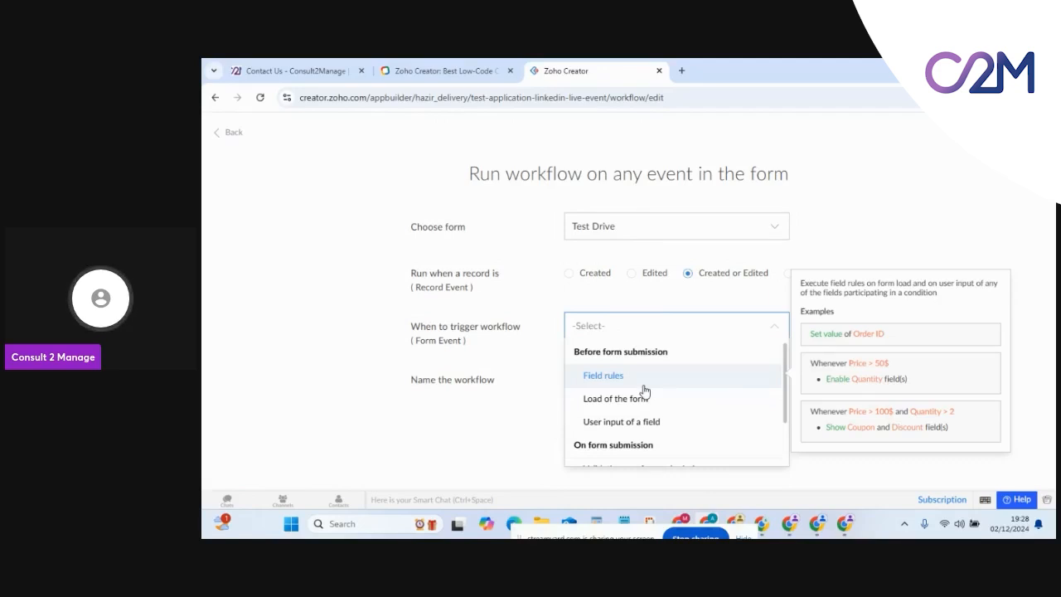
{"action": "scroll", "coordinate": [661, 401], "scroll_direction": "down", "scroll_amount": 1}
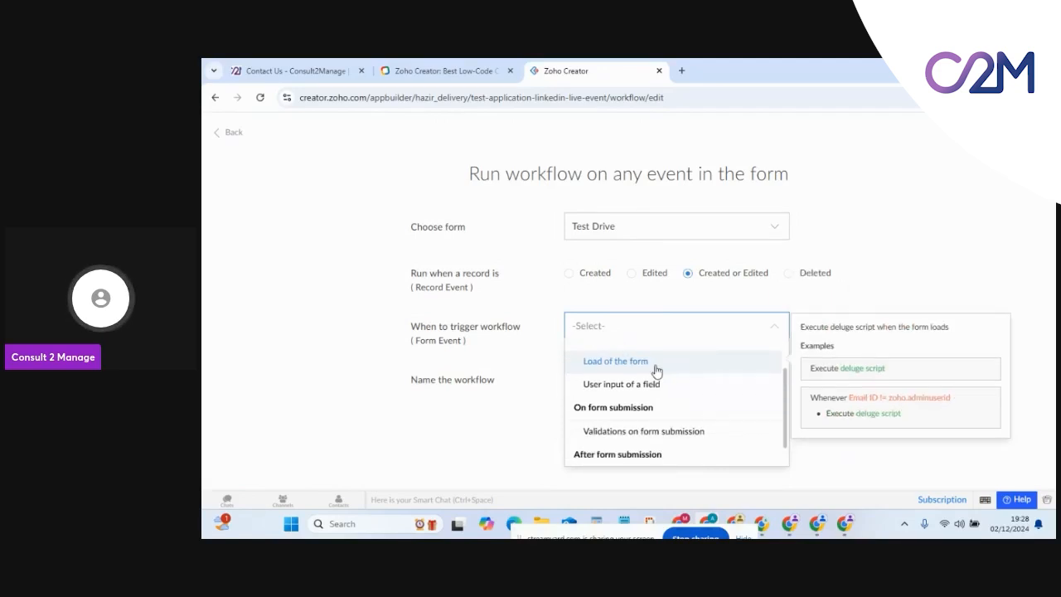
{"action": "scroll", "coordinate": [657, 370], "scroll_direction": "up", "scroll_amount": 1}
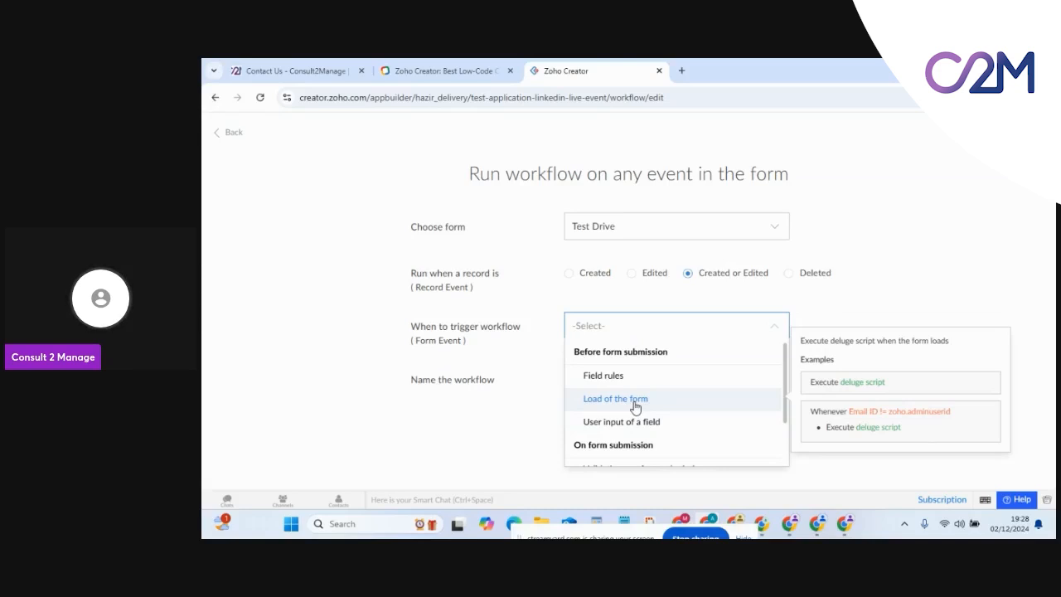
{"action": "scroll", "coordinate": [631, 401], "scroll_direction": "down", "scroll_amount": 1}
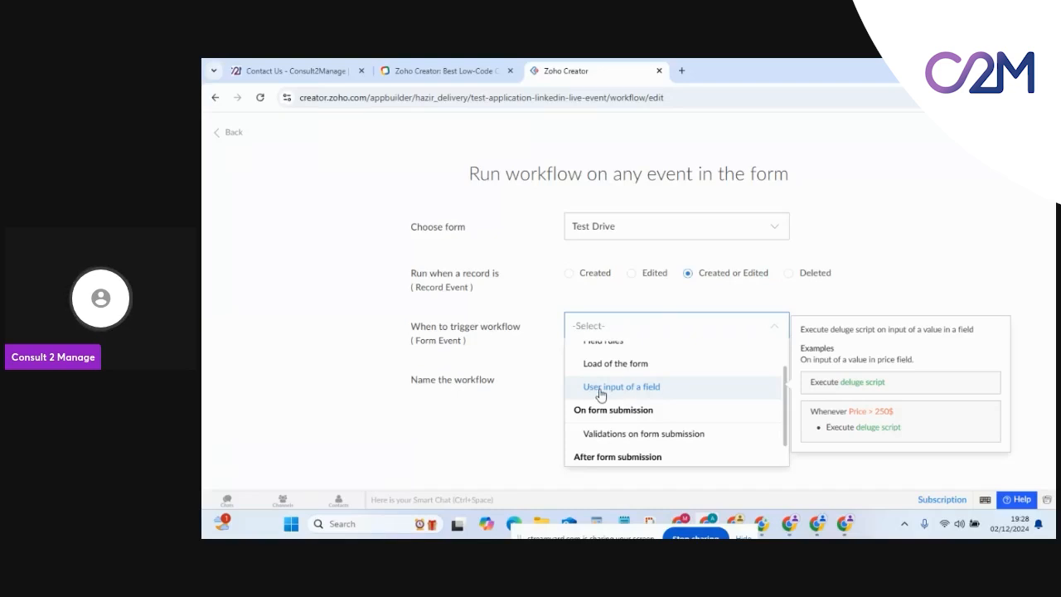
{"action": "scroll", "coordinate": [613, 397], "scroll_direction": "down", "scroll_amount": 1}
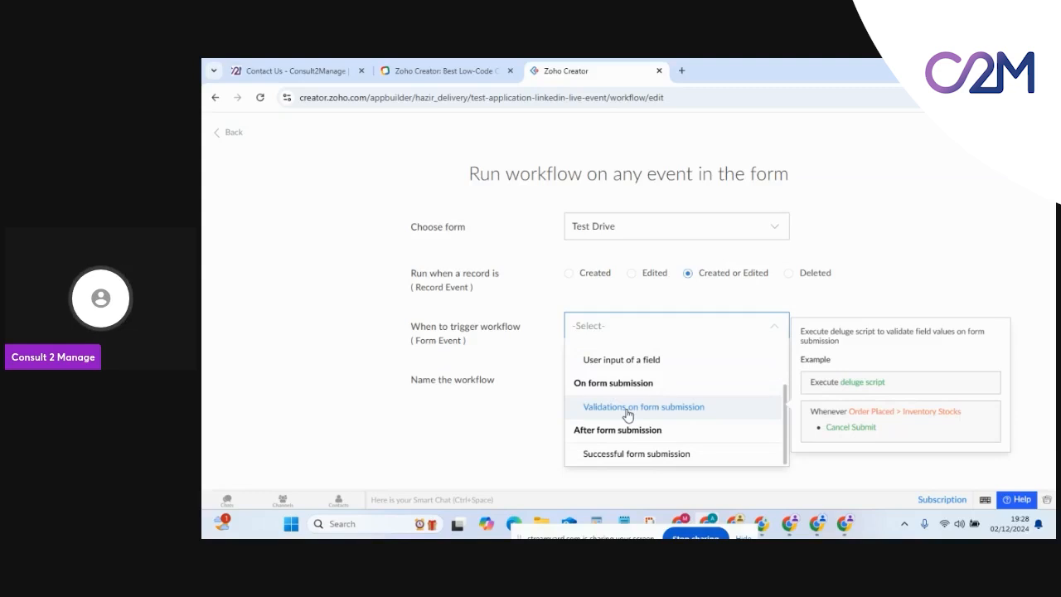
{"action": "left_click", "coordinate": [649, 455]}
Name the workflow "Email Notifcation" and create it.
{"action": "left_click", "coordinate": [572, 377]}
{"action": "type", "text": "E"}
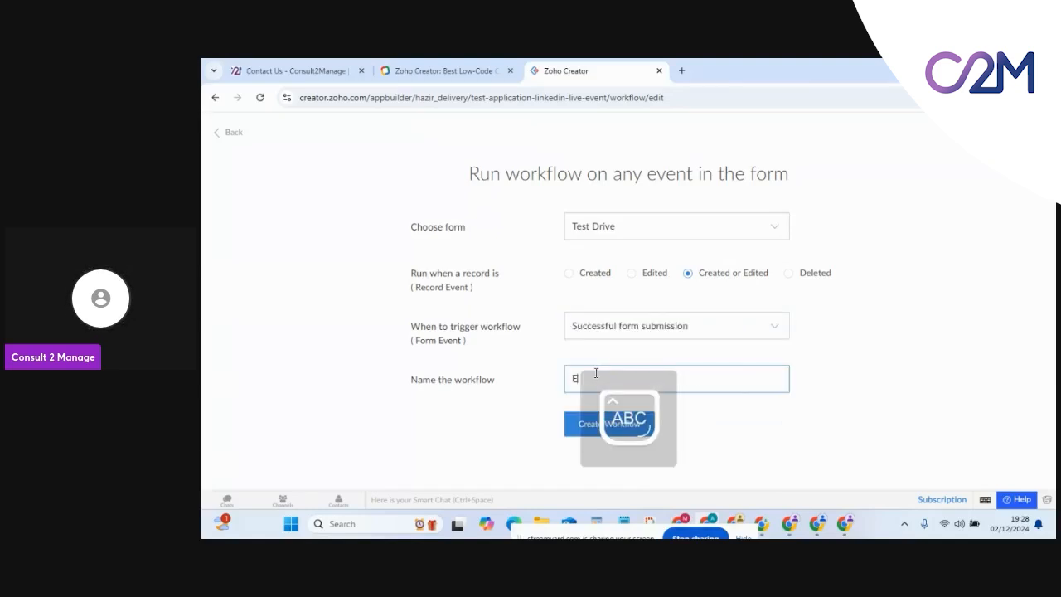
{"action": "type", "text": "mail Not"}
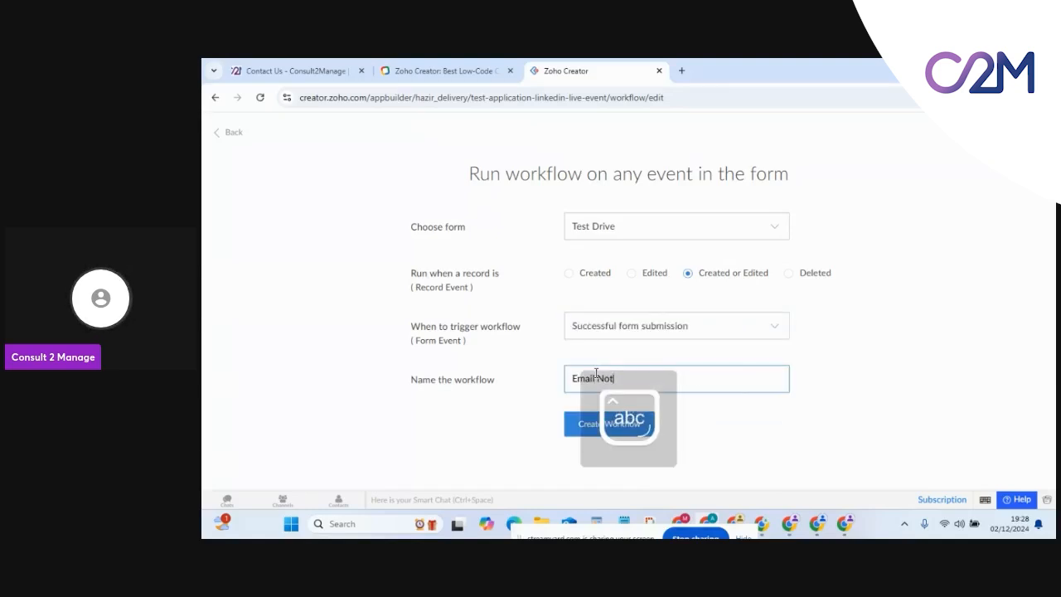
{"action": "type", "text": "ifcation"}
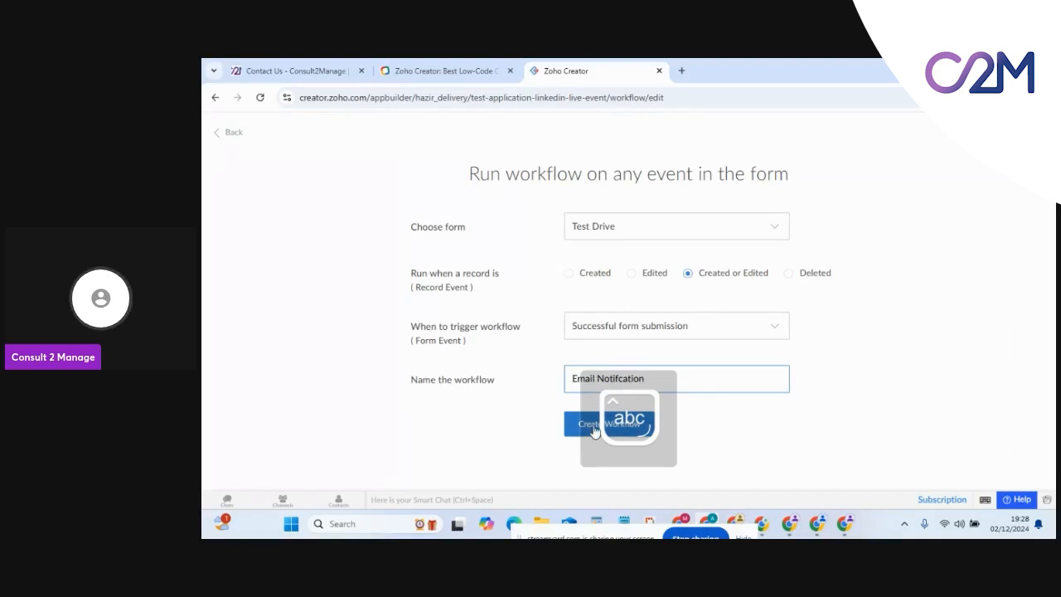
{"action": "left_click", "coordinate": [593, 429]}
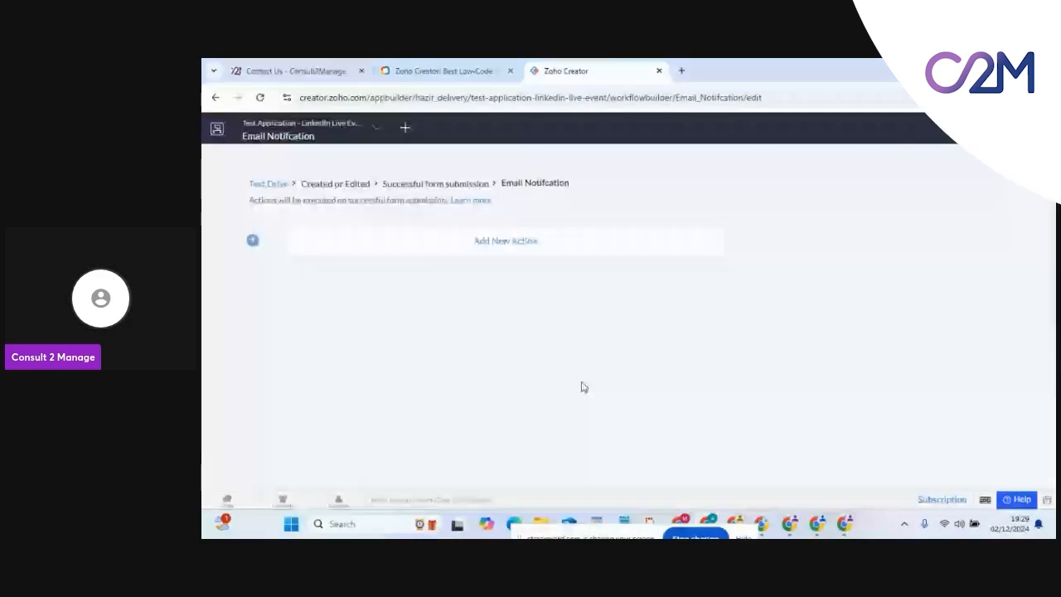
Add a new action that always runs, look through the Data access and Integrations options, and choose Deluge Script as its type.
{"action": "left_click", "coordinate": [475, 241]}
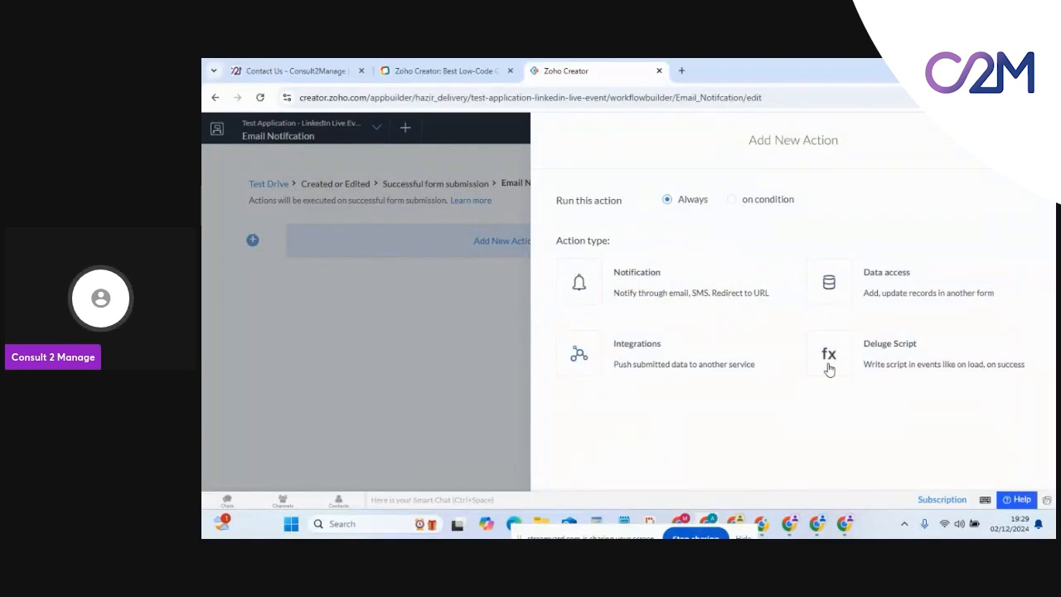
{"action": "left_click", "coordinate": [731, 202]}
{"action": "left_click", "coordinate": [691, 206]}
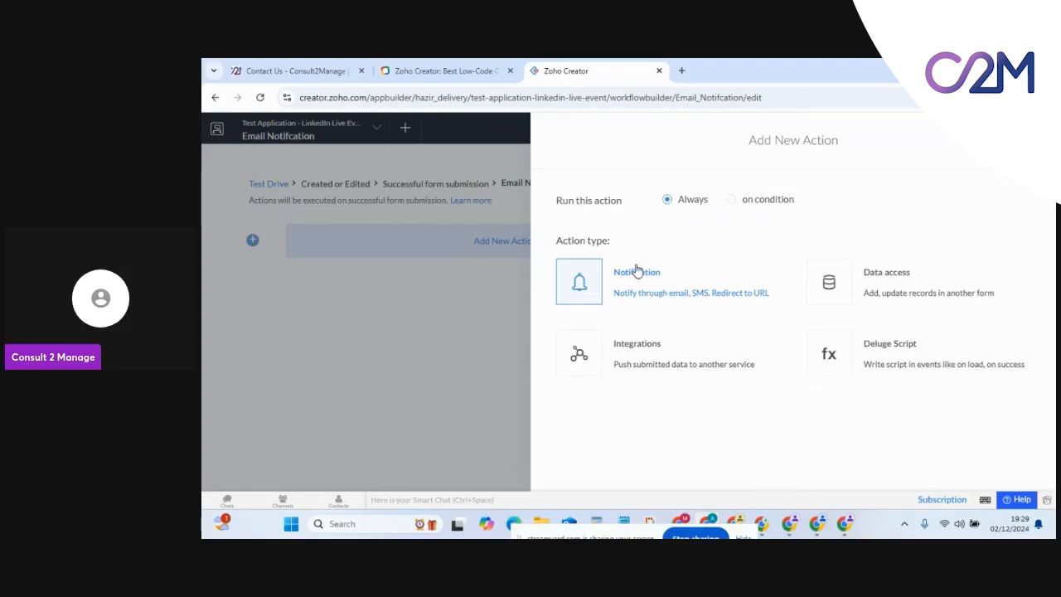
{"action": "left_click", "coordinate": [829, 284]}
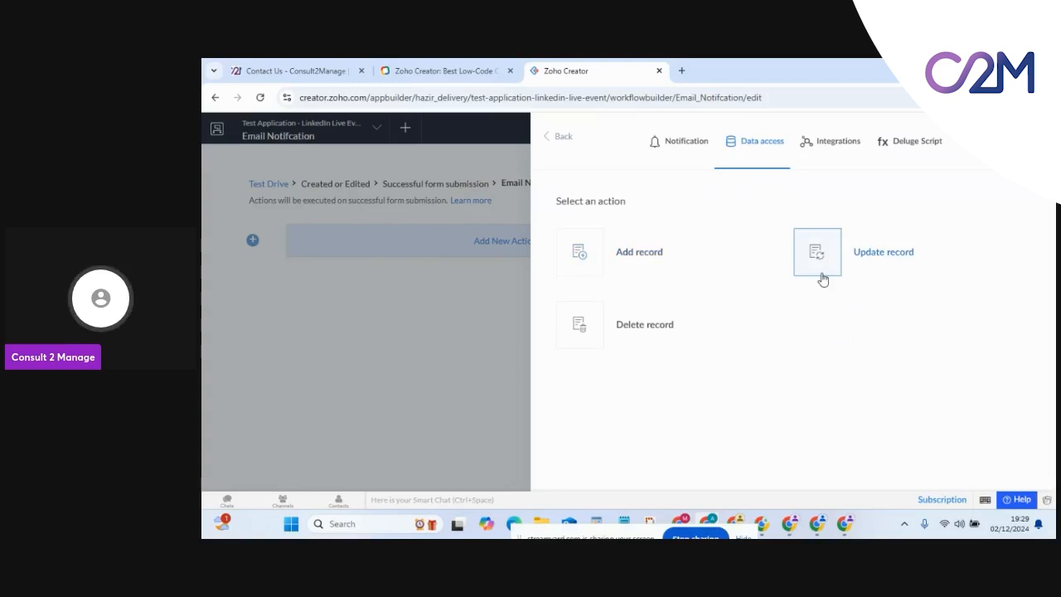
{"action": "left_click", "coordinate": [842, 154]}
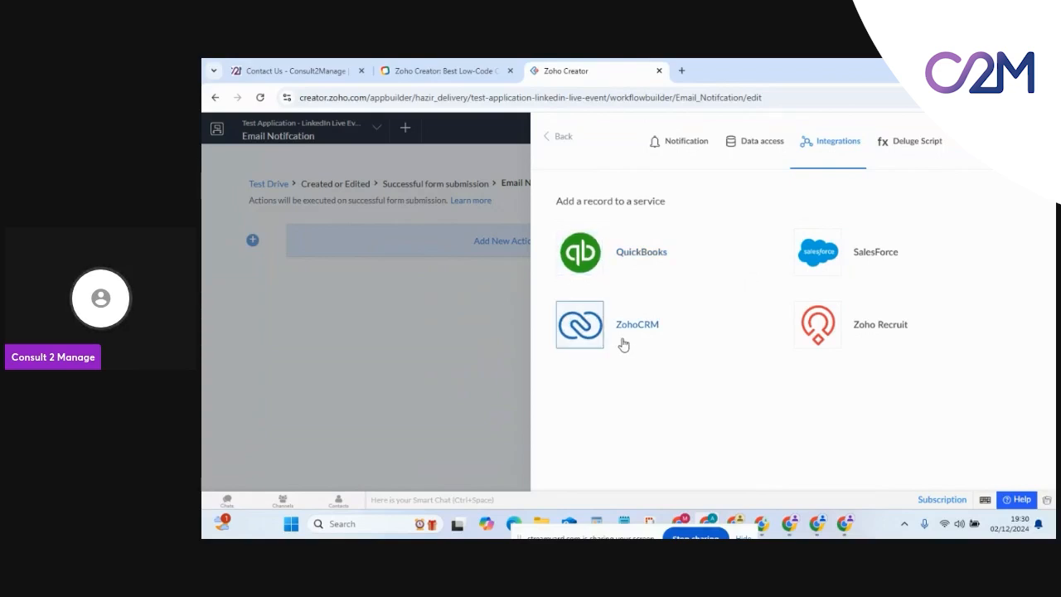
{"action": "left_click", "coordinate": [903, 142]}
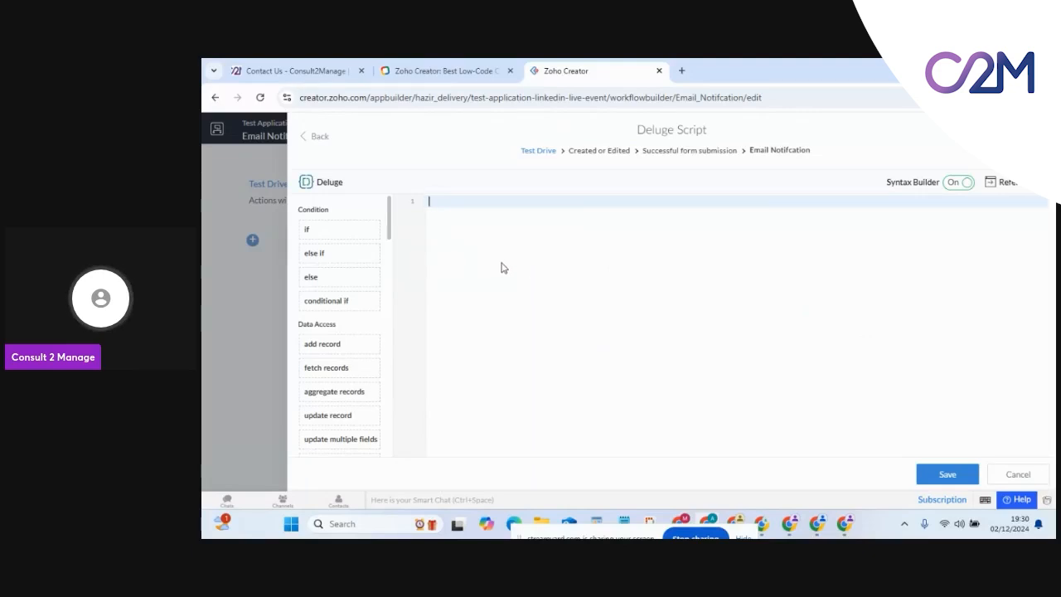
Begin the Deluge script with the Event Date comparison "input.Event_Date <".
{"action": "type", "text": "input"}
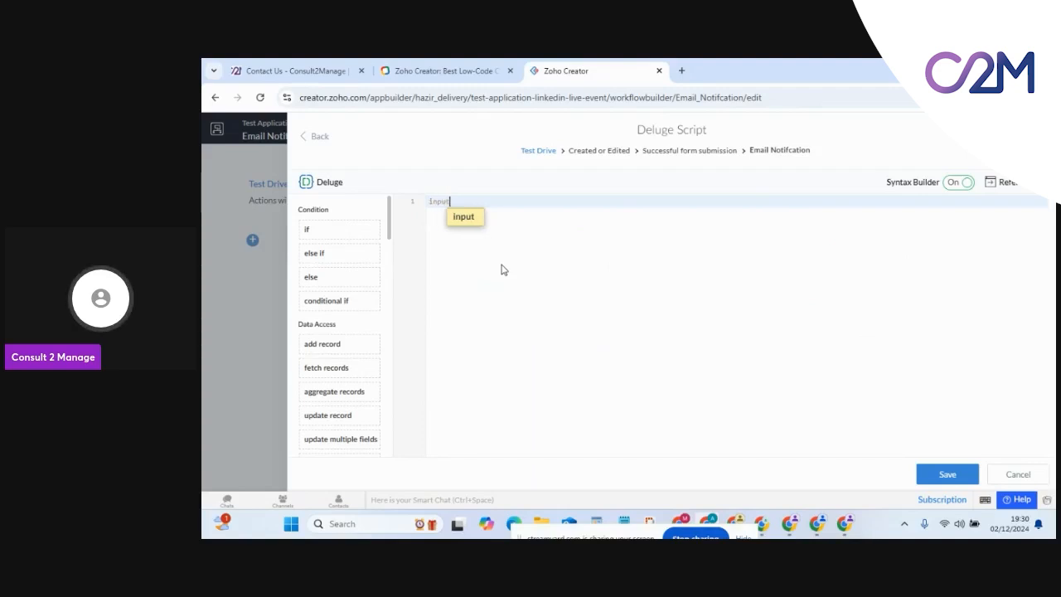
{"action": "type", "text": "."}
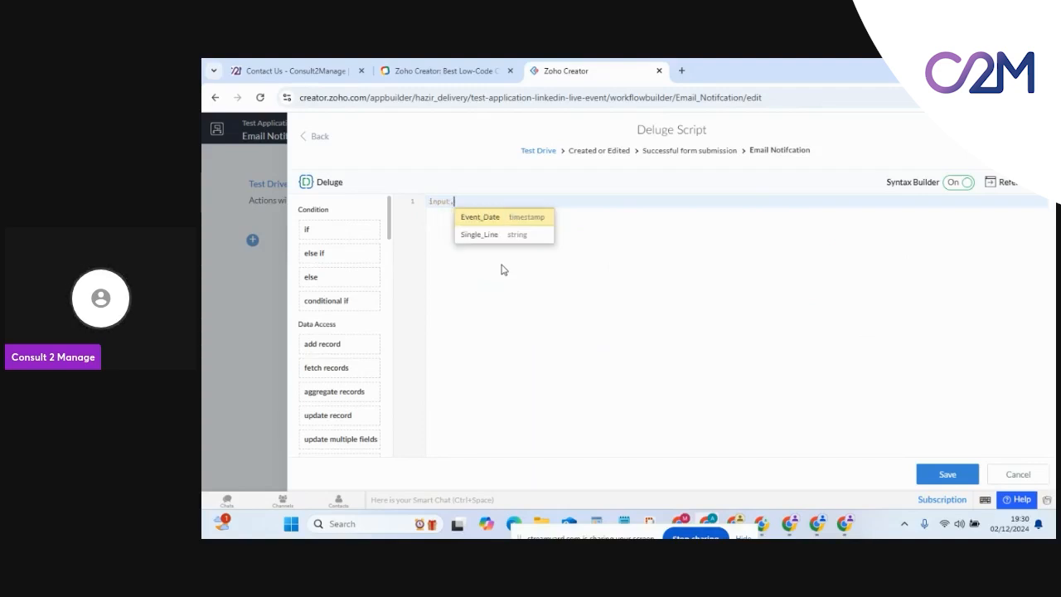
{"action": "left_click", "coordinate": [490, 223]}
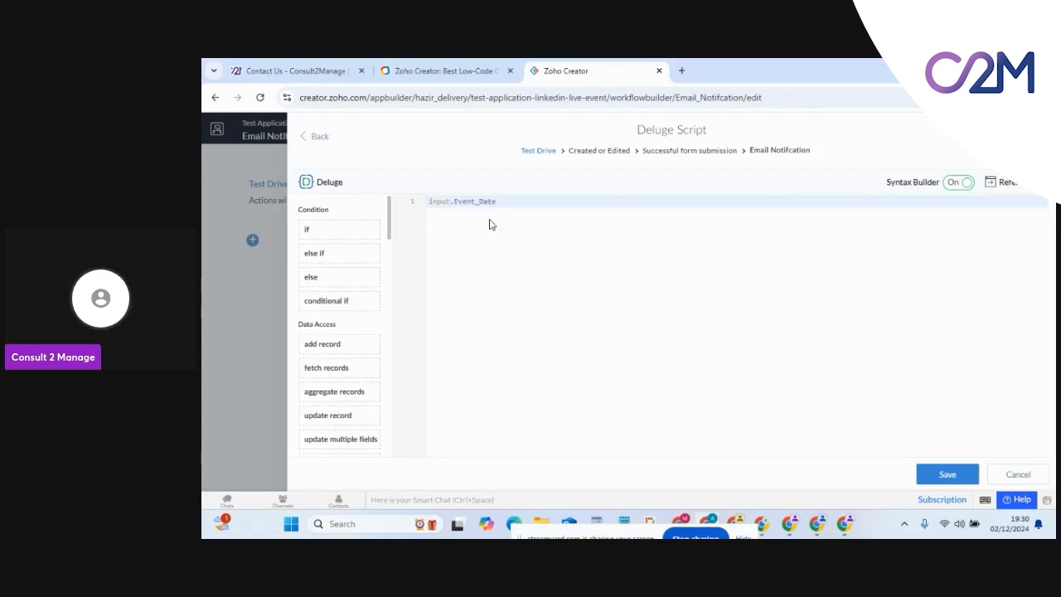
{"action": "type", "text": "< "}
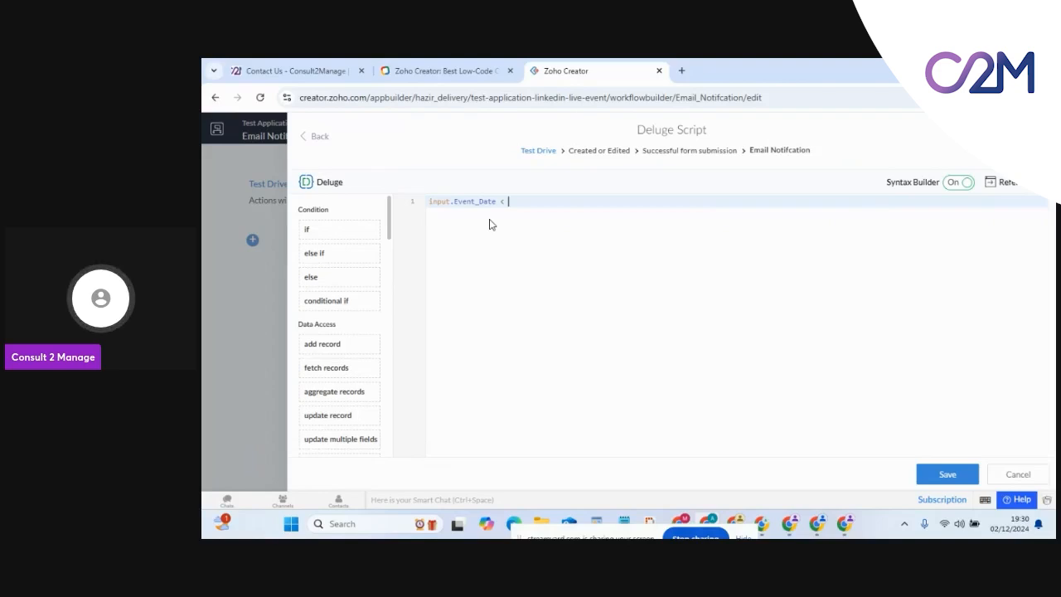
{"action": "type", "text": "input."}
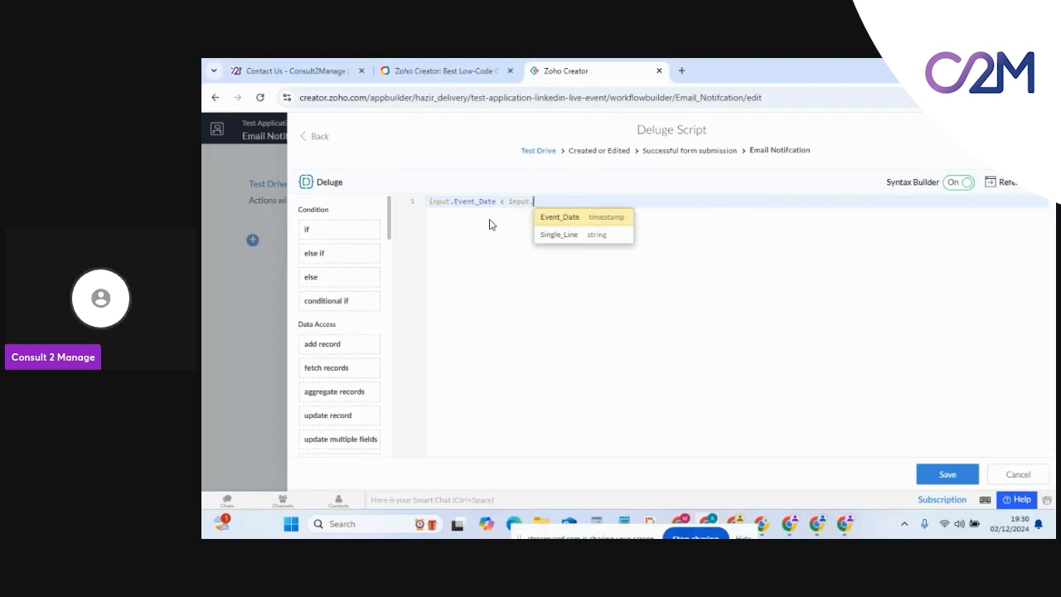
{"action": "key", "text": "BackSpace"}
{"action": "key", "text": "BackSpace"}
{"action": "key", "text": "BackSpace"}
{"action": "key", "text": "BackSpace"}
{"action": "key", "text": "BackSpace"}
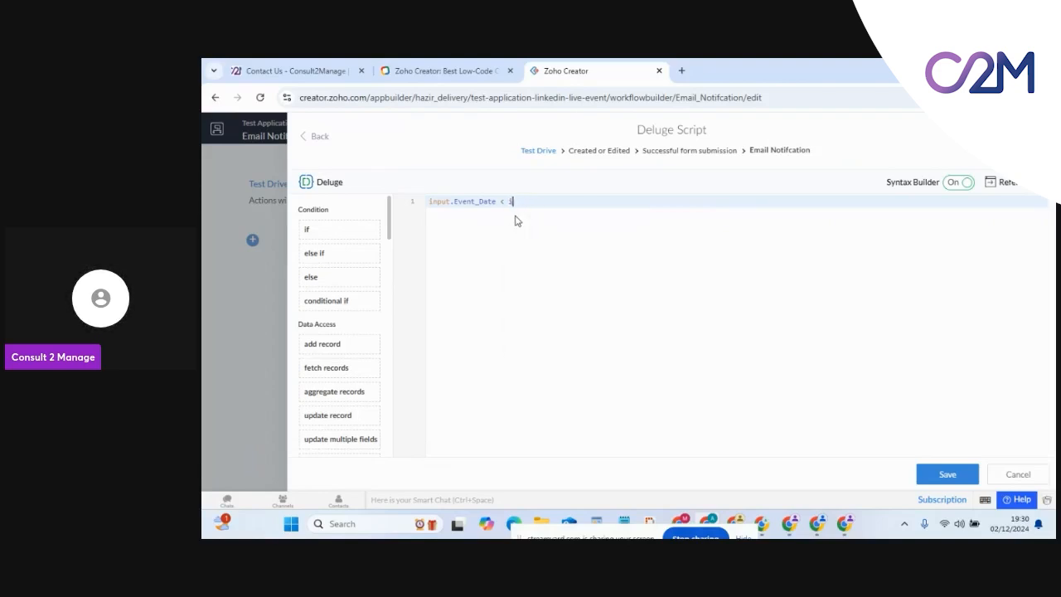
{"action": "type", "text": "system"}
{"action": "key", "text": "BackSpace"}
{"action": "key", "text": "BackSpace"}
{"action": "key", "text": "BackSpace"}
{"action": "key", "text": "BackSpace"}
{"action": "key", "text": "BackSpace"}
{"action": "key", "text": "BackSpace"}
Complete the comparison with the current date variable "zoho.currentdate" and add a new line below it.
{"action": "type", "text": "oho."}
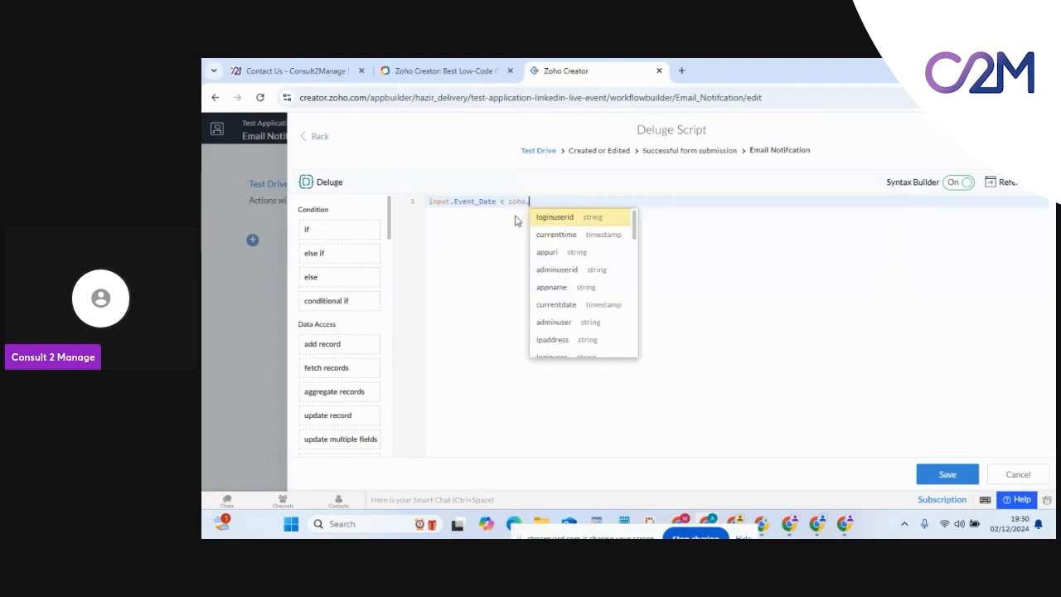
{"action": "scroll", "coordinate": [578, 300], "scroll_direction": "down", "scroll_amount": 6}
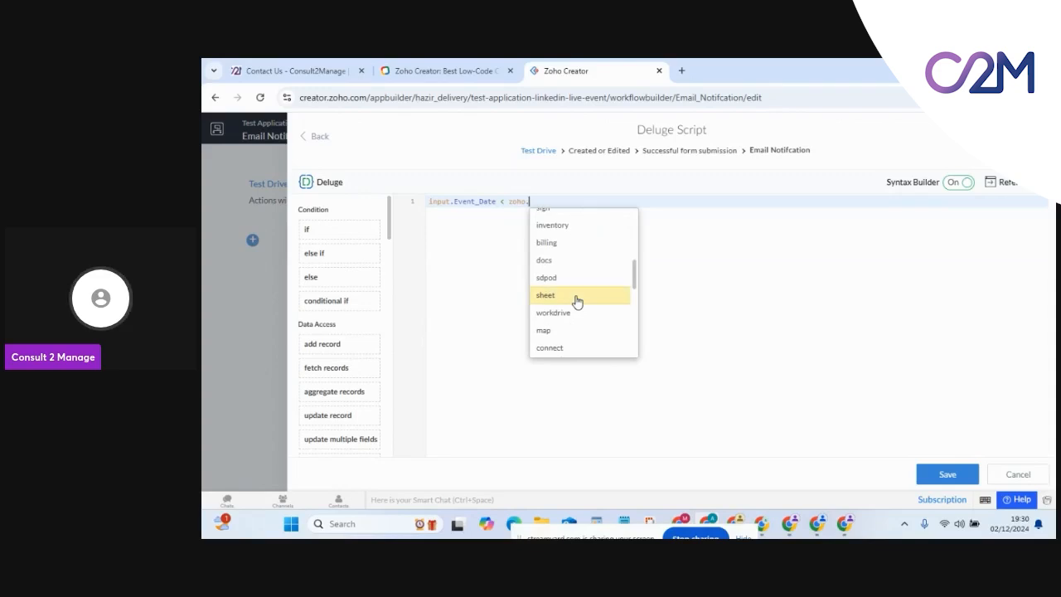
{"action": "scroll", "coordinate": [593, 269], "scroll_direction": "up", "scroll_amount": 6}
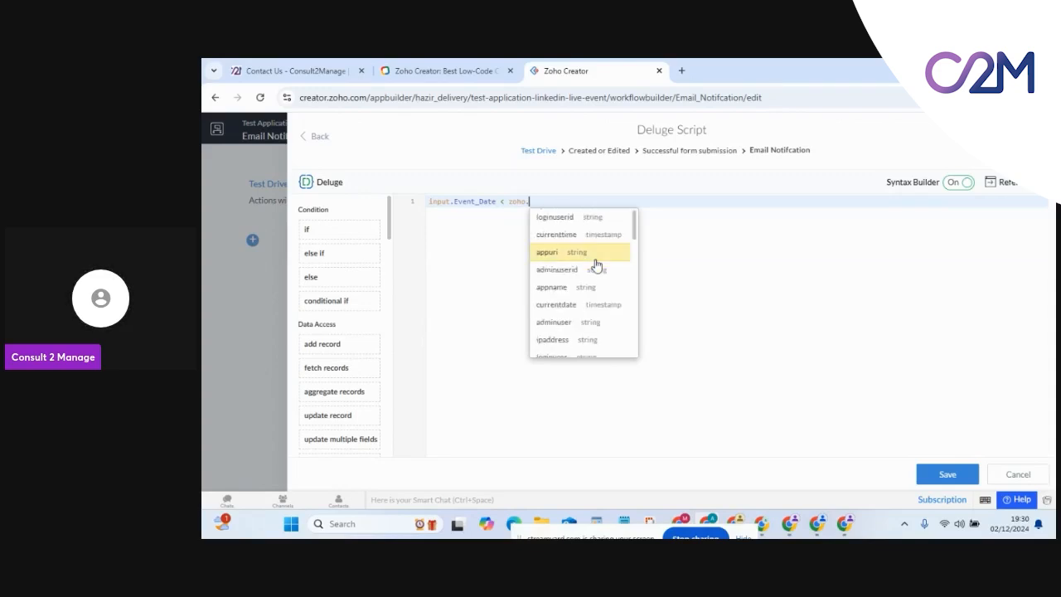
{"action": "scroll", "coordinate": [595, 308], "scroll_direction": "down", "scroll_amount": 1}
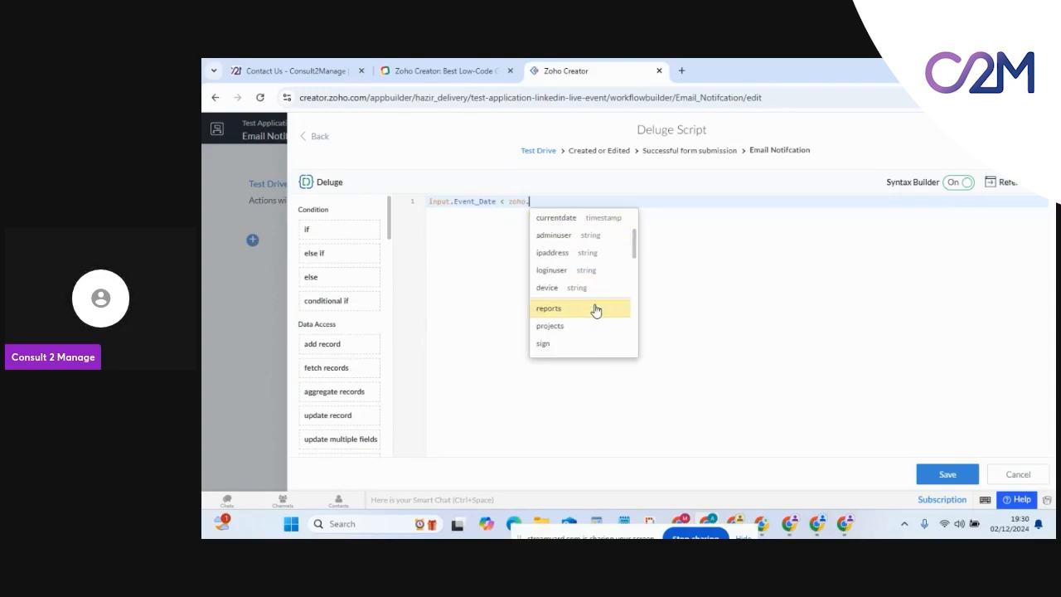
{"action": "left_click", "coordinate": [573, 221]}
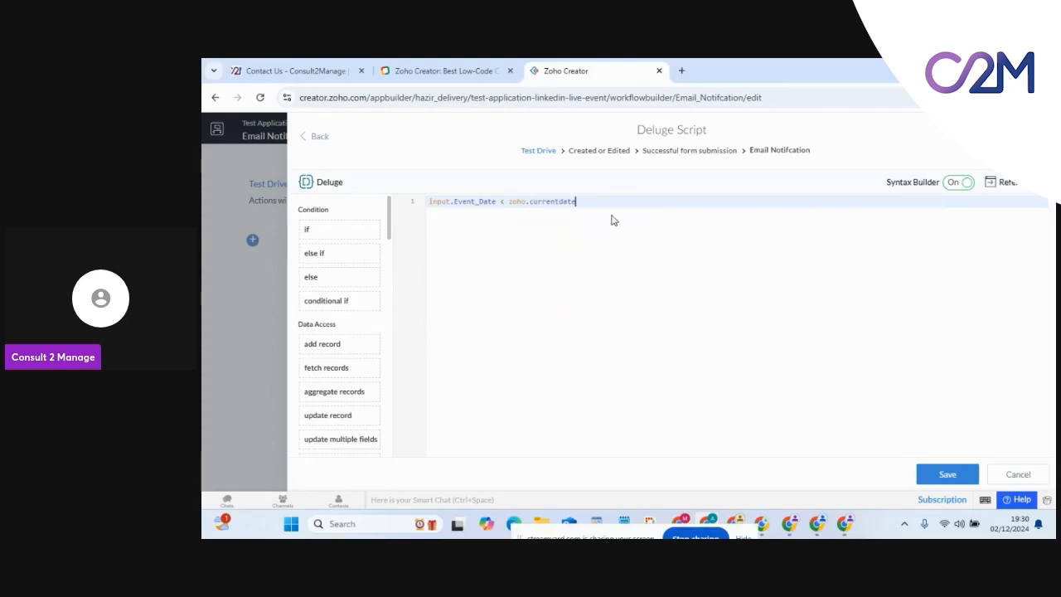
{"action": "key", "text": "Return"}
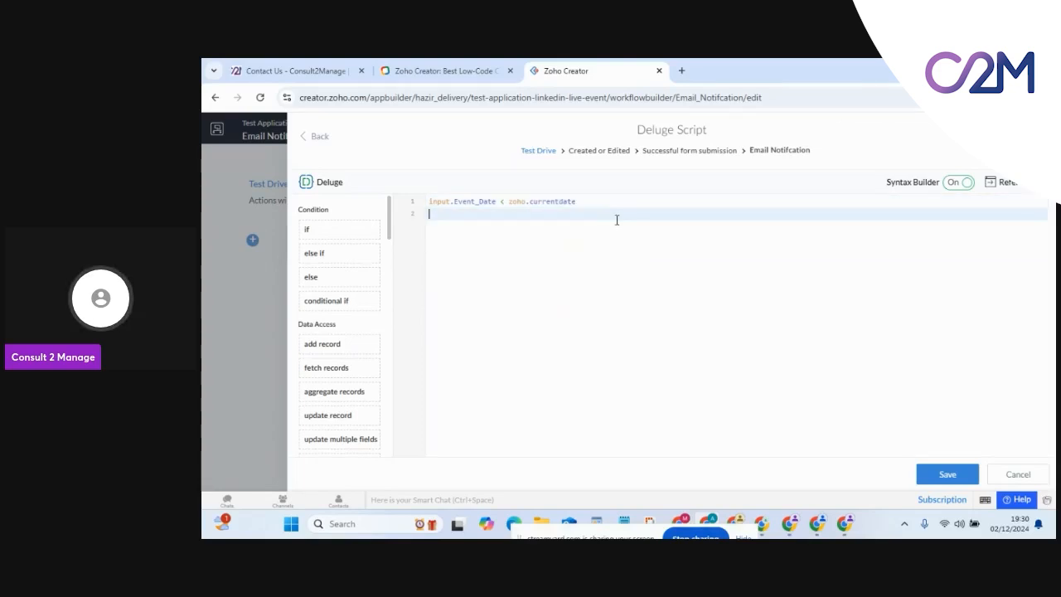
Turn the date comparison into an if condition in parentheses and add a braced block beneath it.
{"action": "left_click", "coordinate": [427, 203]}
{"action": "type", "text": "if "}
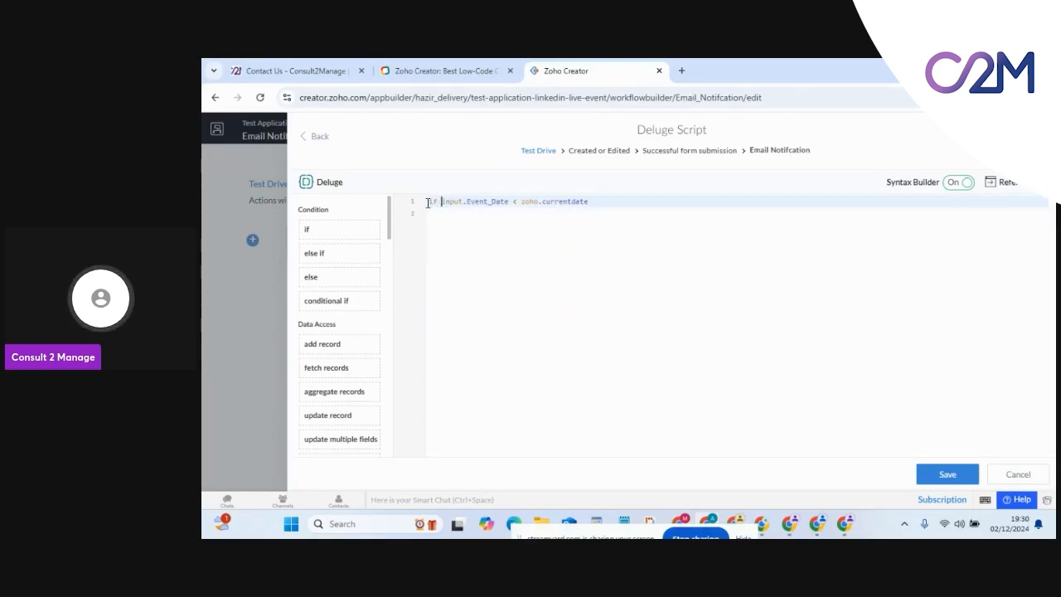
{"action": "type", "text": "("}
{"action": "left_click", "coordinate": [600, 201]}
{"action": "type", "text": ")"}
{"action": "key", "text": "Return"}
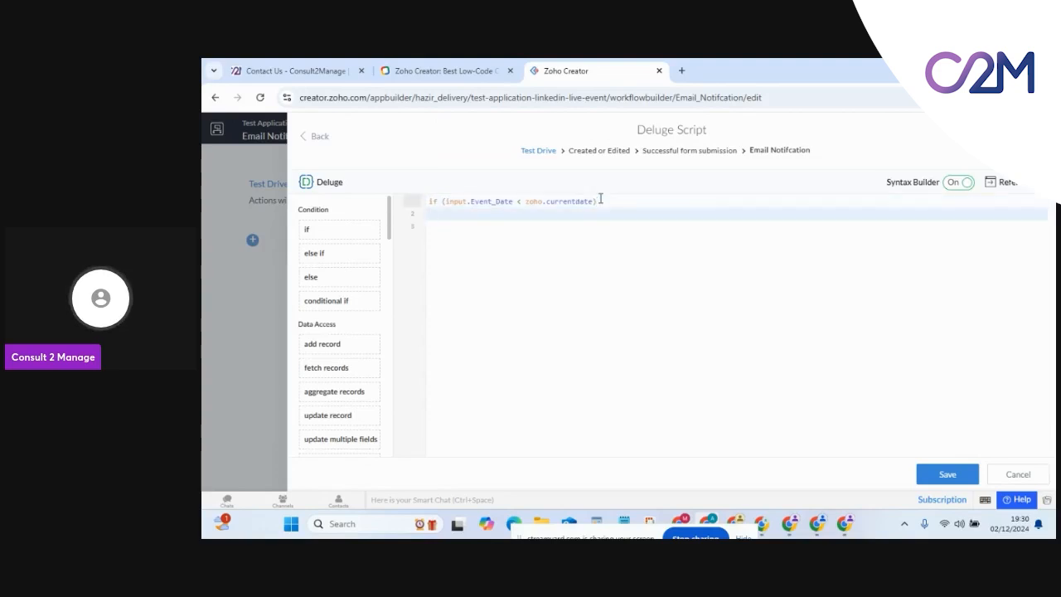
{"action": "type", "text": "{"}
{"action": "key", "text": "Return"}
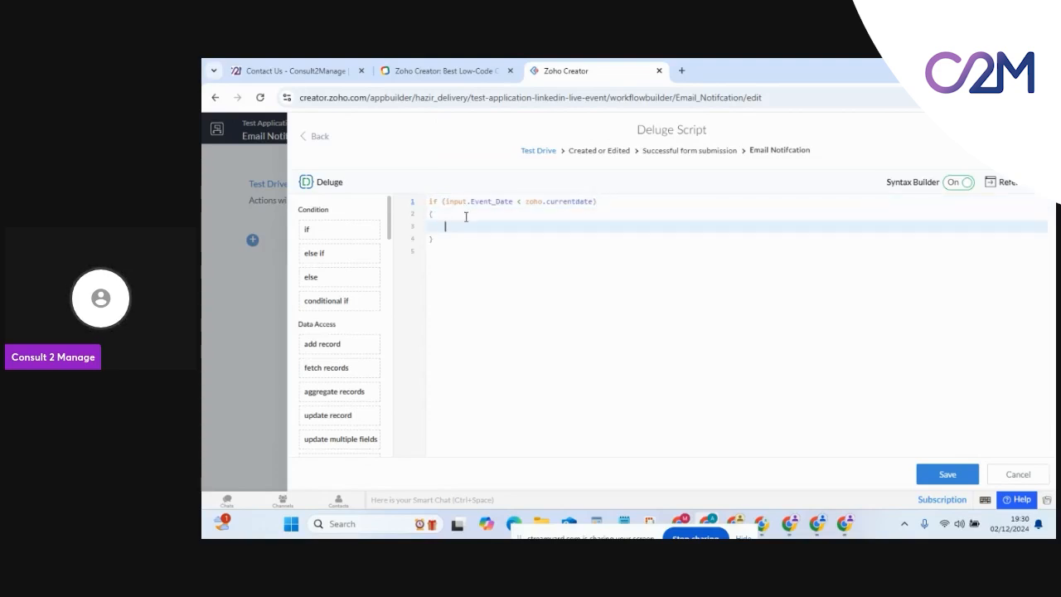
Inside the if block, assign the text "This is Test" to the Single Line field with input.Single_Line.
{"action": "type", "text": "input."}
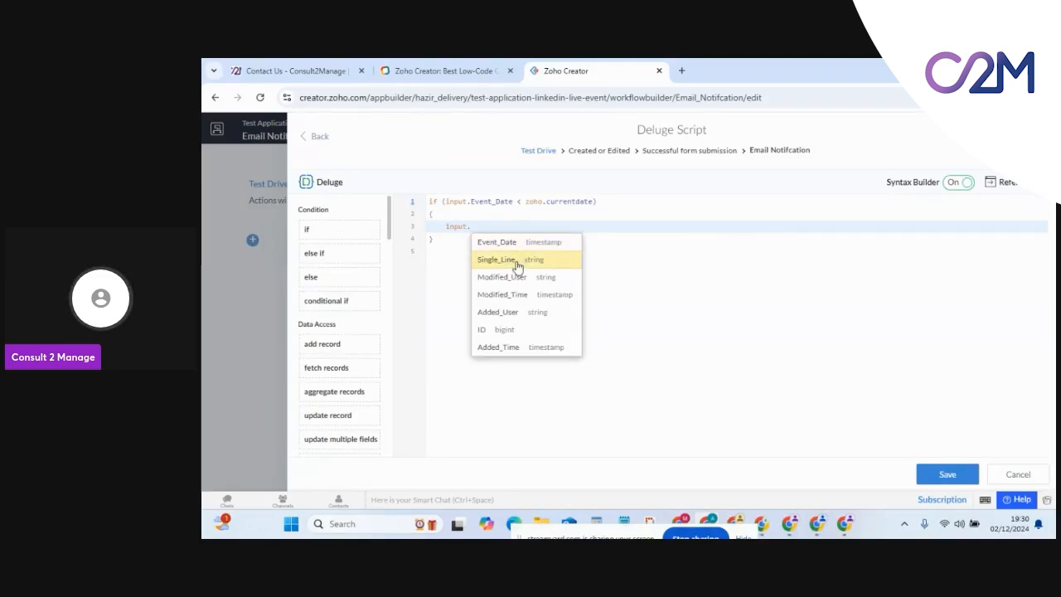
{"action": "left_click", "coordinate": [516, 261]}
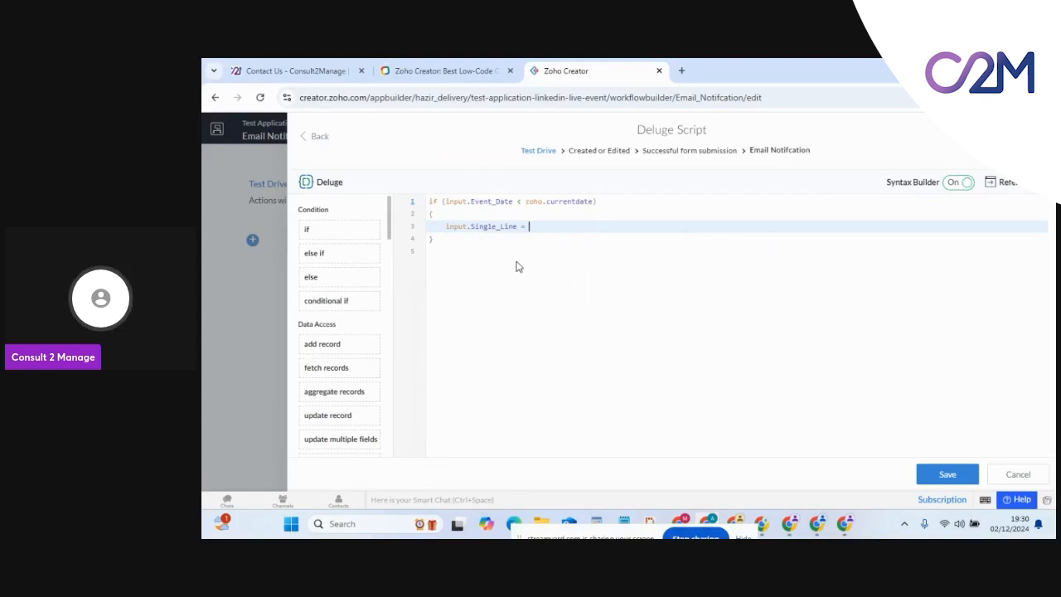
{"action": "type", "text": "= \"This is Te"}
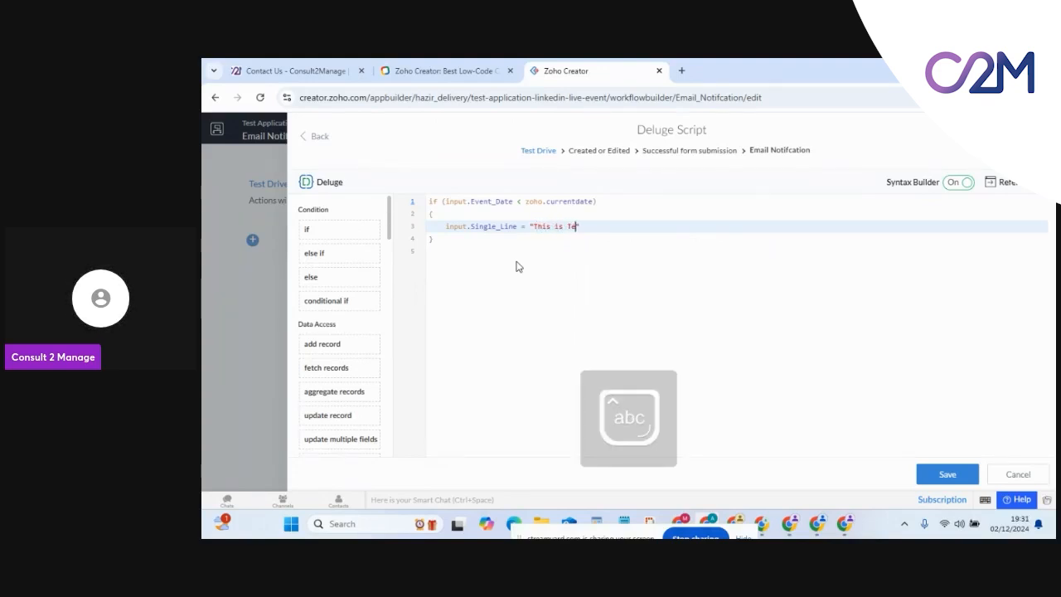
{"action": "type", "text": "st \";"}
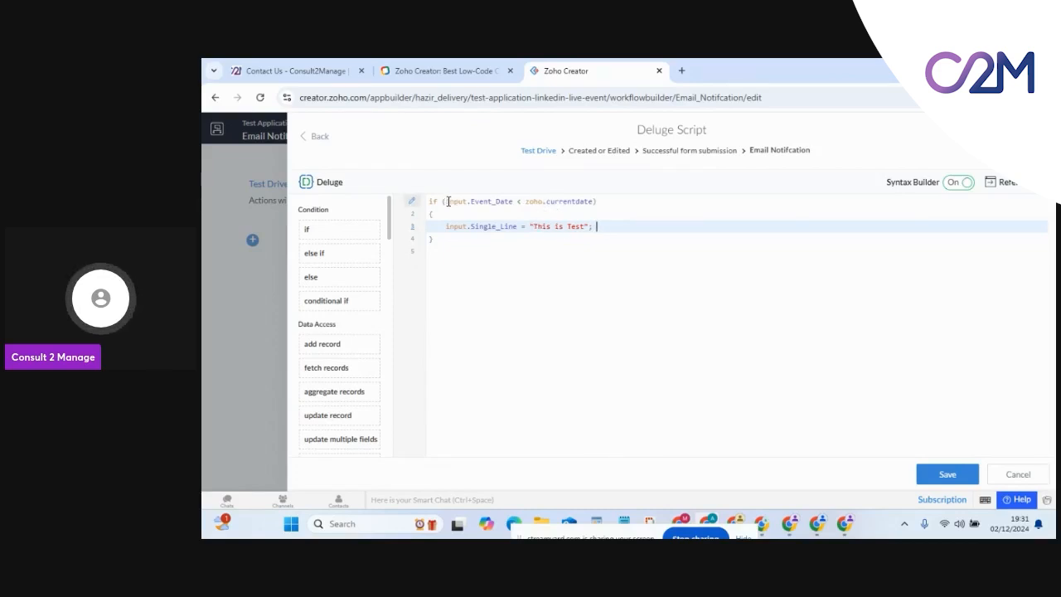
Replace the date comparison in the if condition with 1 < 2 and save the Deluge script.
{"action": "left_click_drag", "start_coordinate": [447, 202], "coordinate": [514, 203]}
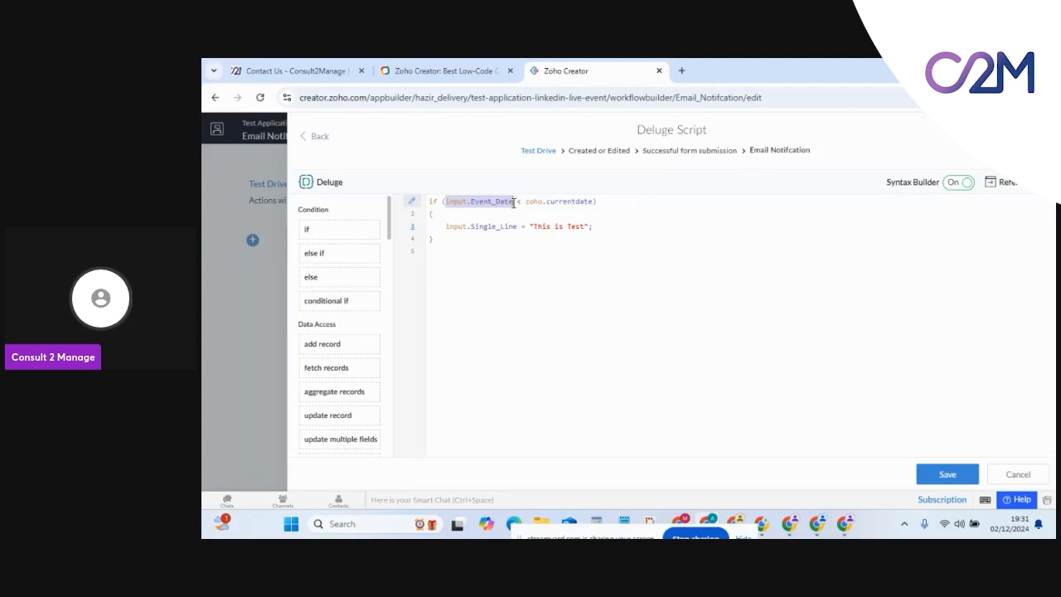
{"action": "type", "text": "1"}
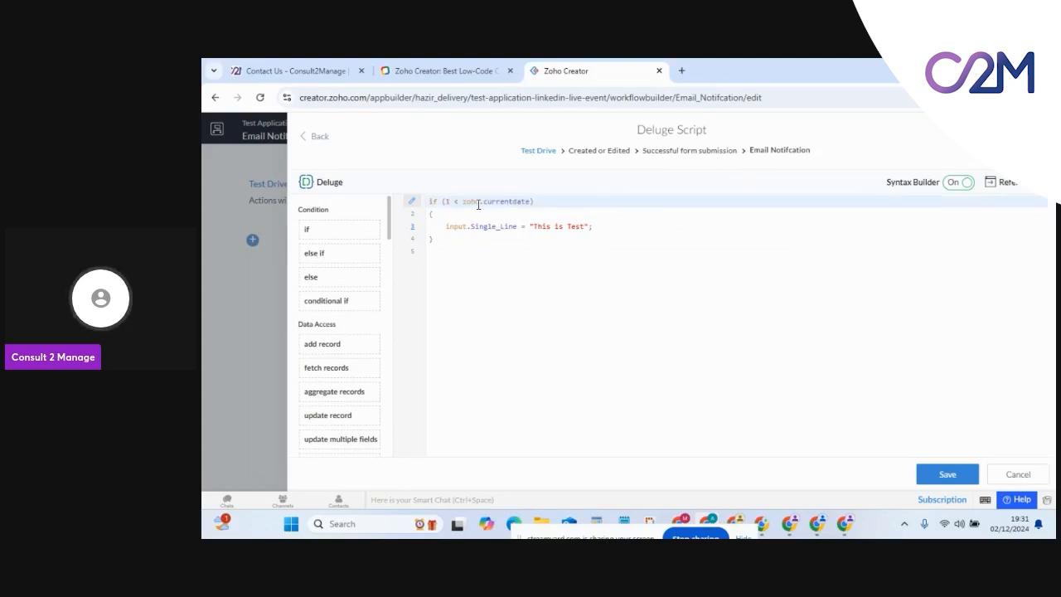
{"action": "left_click_drag", "start_coordinate": [463, 201], "coordinate": [531, 202]}
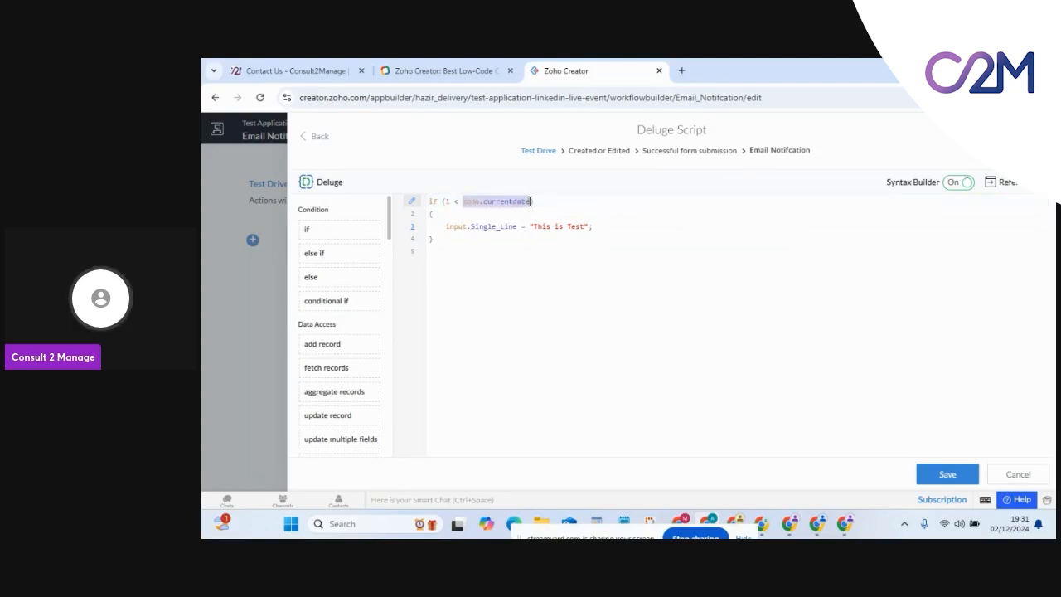
{"action": "type", "text": "2"}
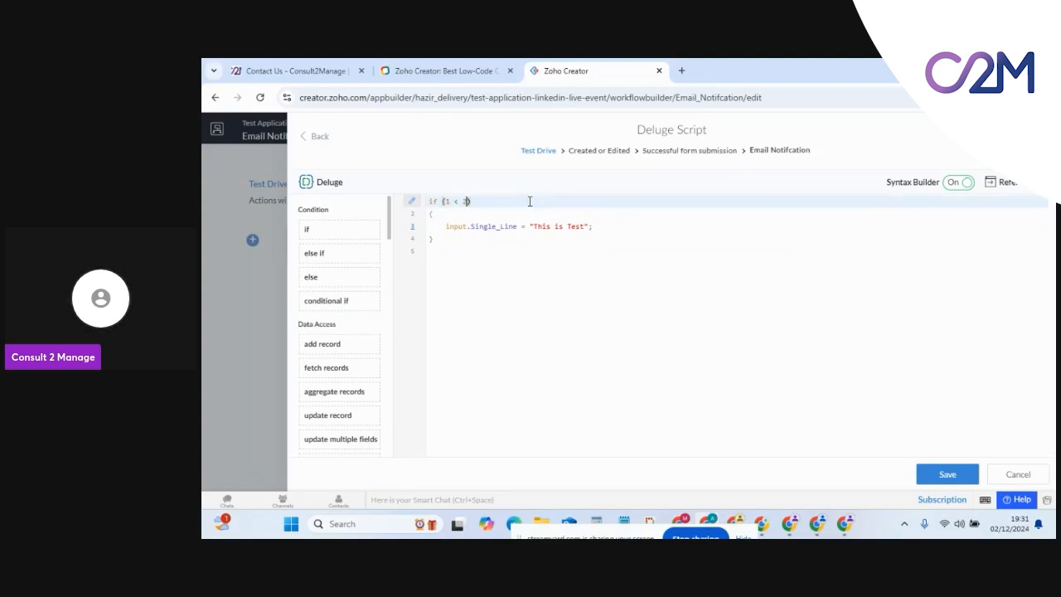
{"action": "left_click", "coordinate": [940, 479]}
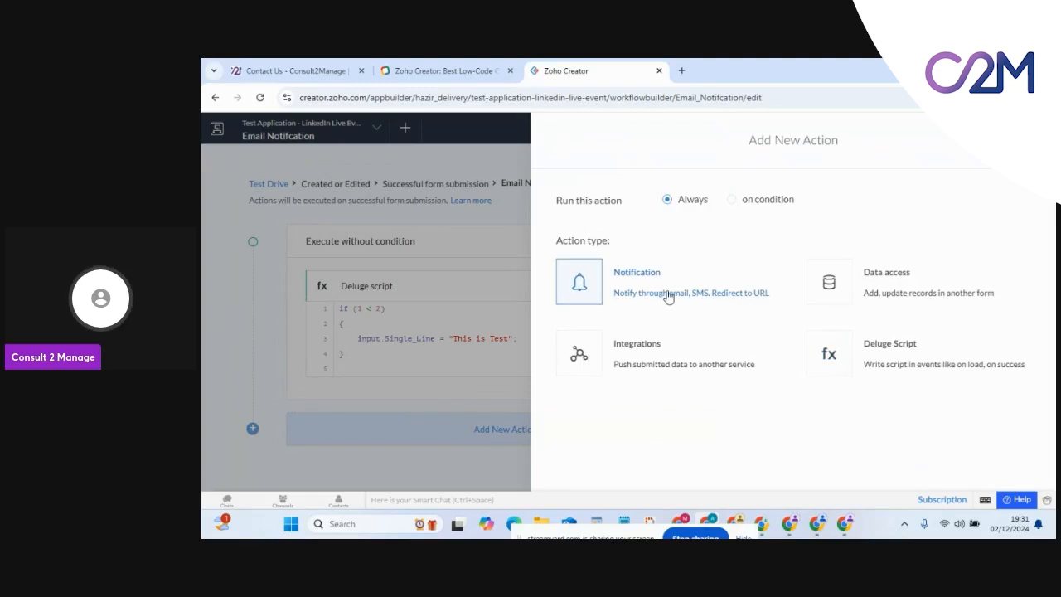
Add a Send notification action that selects users from the Users list, and choose the company's info address as recipient.
{"action": "left_click", "coordinate": [668, 297]}
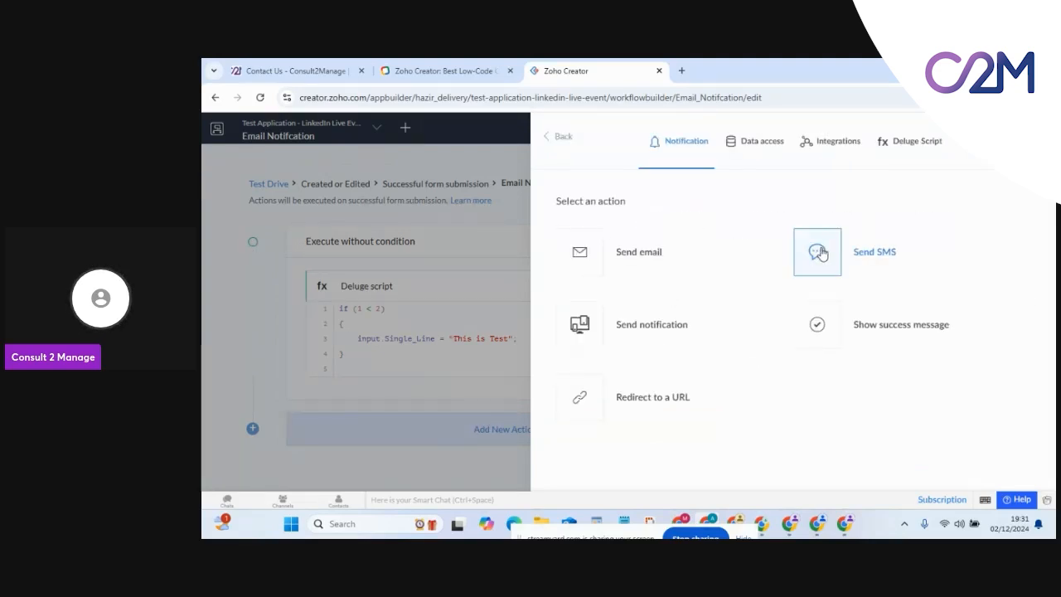
{"action": "left_click", "coordinate": [670, 332]}
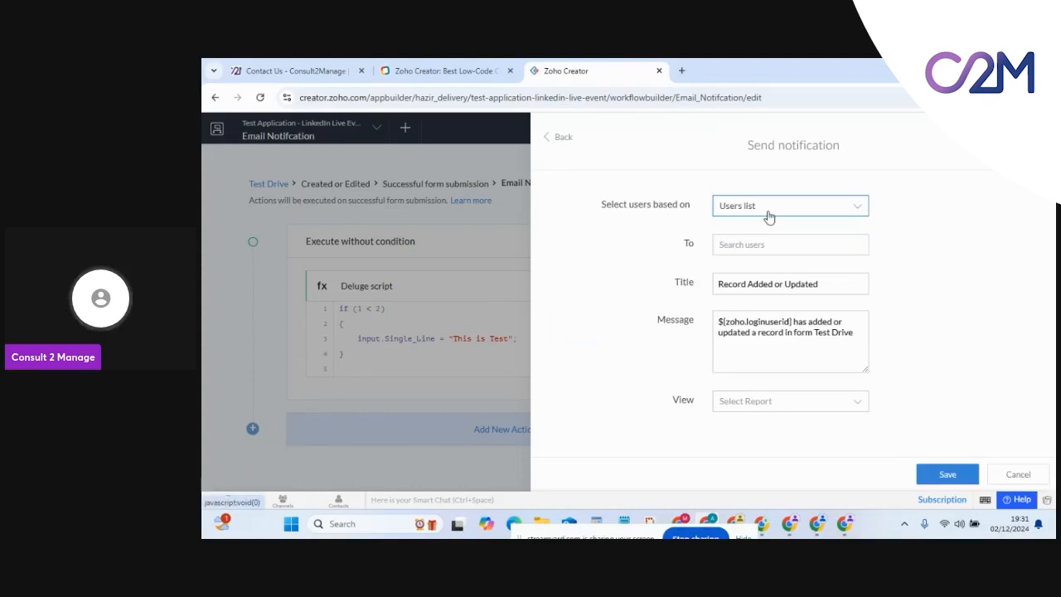
{"action": "left_click", "coordinate": [766, 204]}
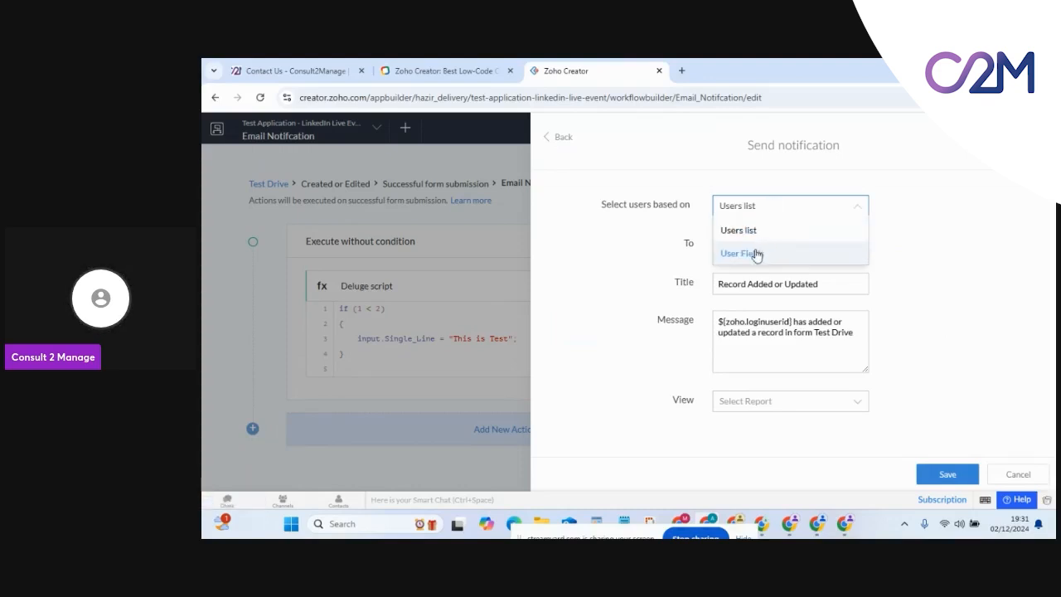
{"action": "left_click", "coordinate": [750, 230]}
{"action": "left_click", "coordinate": [745, 244]}
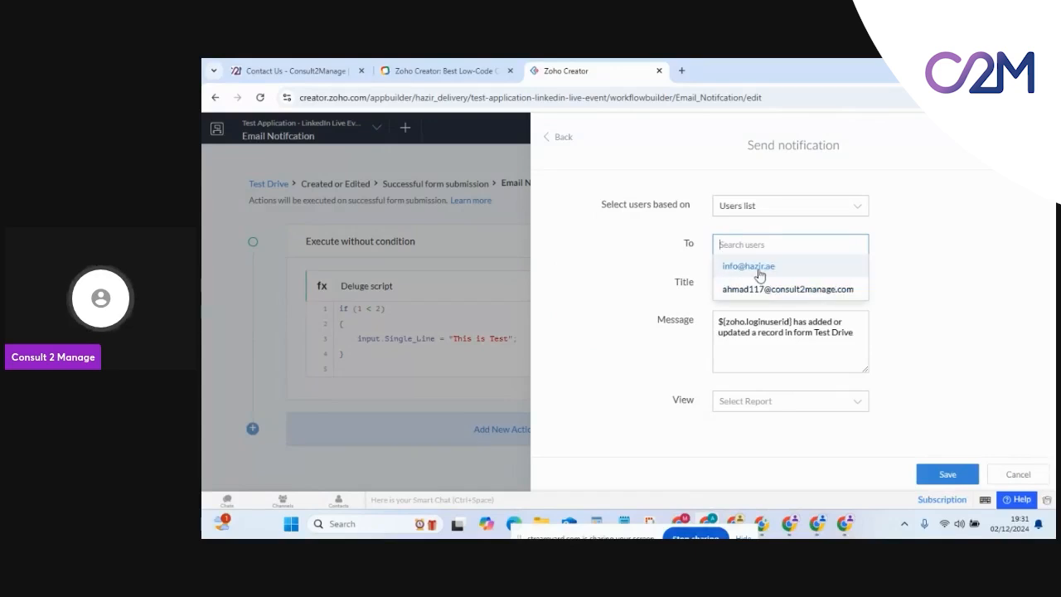
{"action": "left_click", "coordinate": [758, 268]}
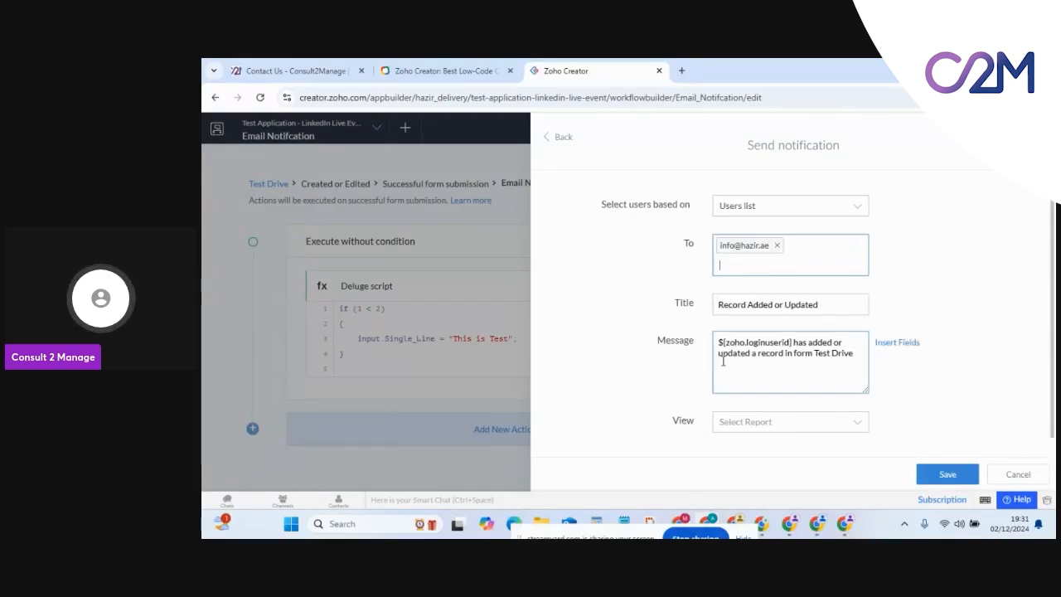
Set the notification's view to the All Test Drives report and save the action.
{"action": "left_click", "coordinate": [779, 421]}
{"action": "left_click", "coordinate": [751, 445]}
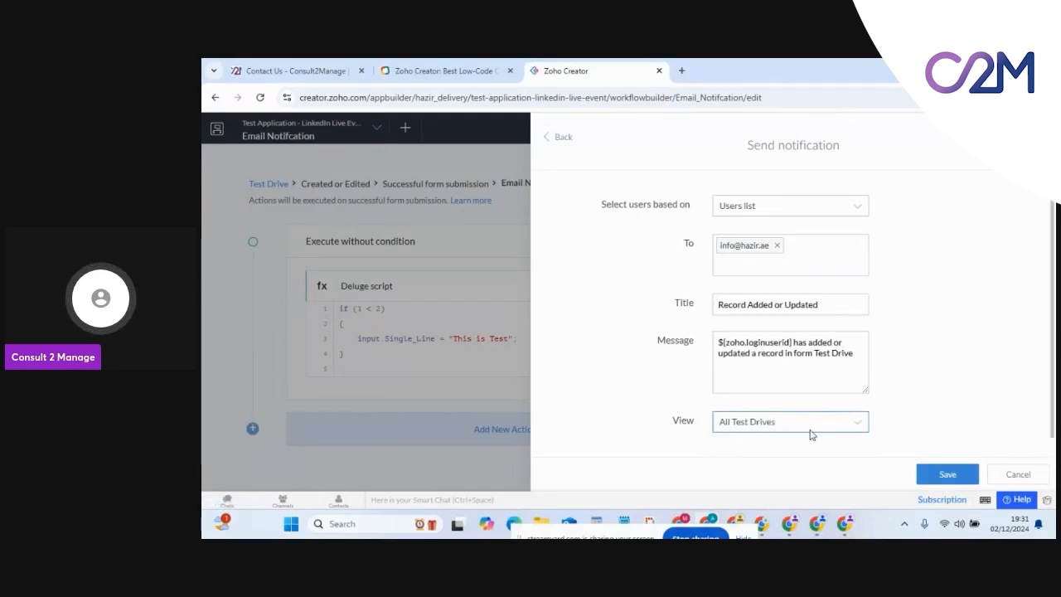
{"action": "left_click", "coordinate": [939, 474]}
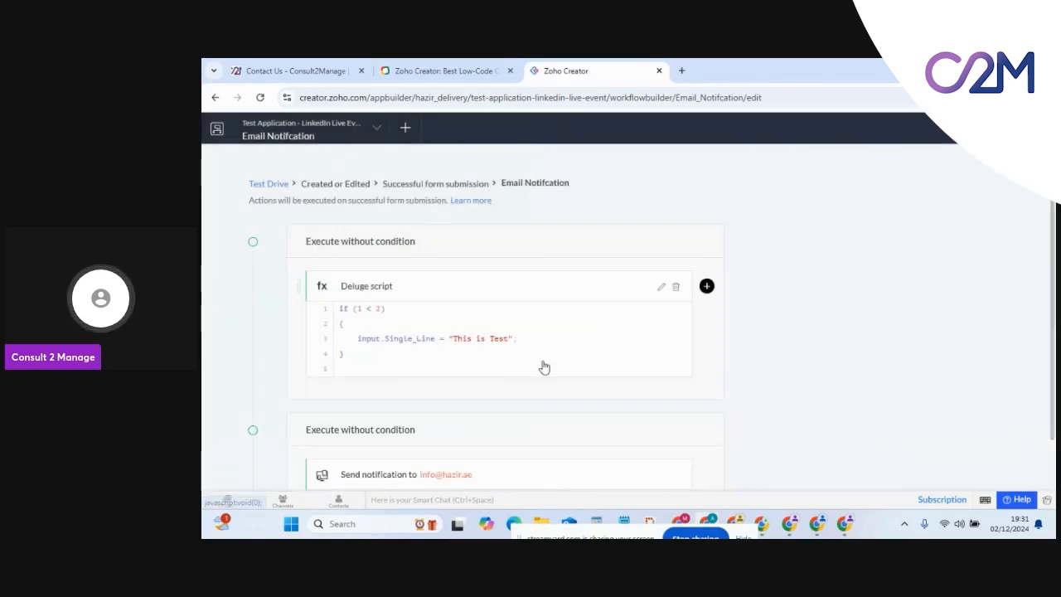
Look at the notification types offered for another new action, close them without adding one, and return to the workflow list.
{"action": "scroll", "coordinate": [442, 427], "scroll_direction": "down", "scroll_amount": 2}
{"action": "left_click", "coordinate": [508, 465]}
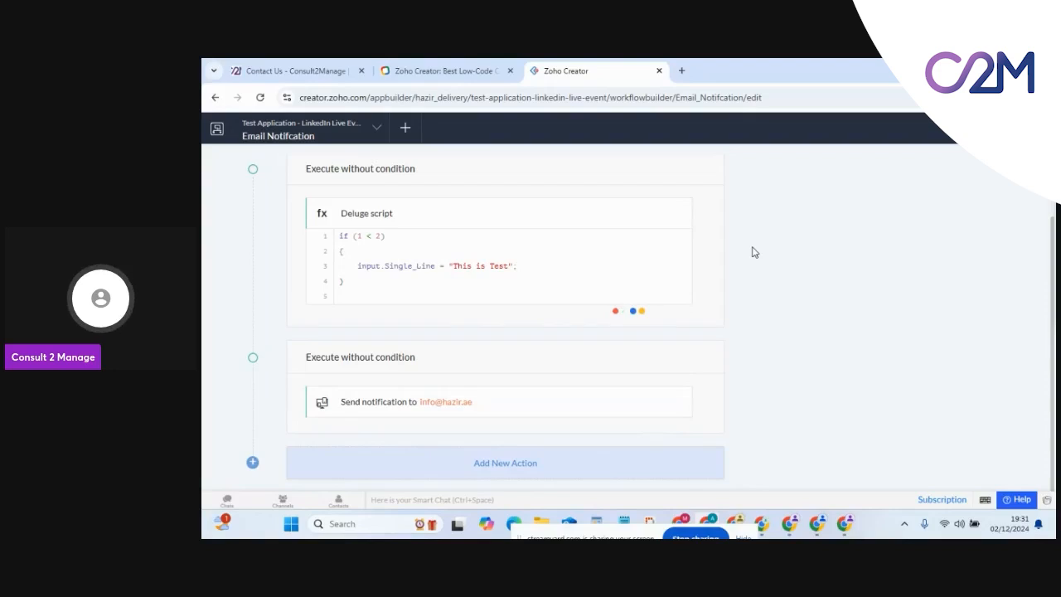
{"action": "left_click", "coordinate": [582, 290]}
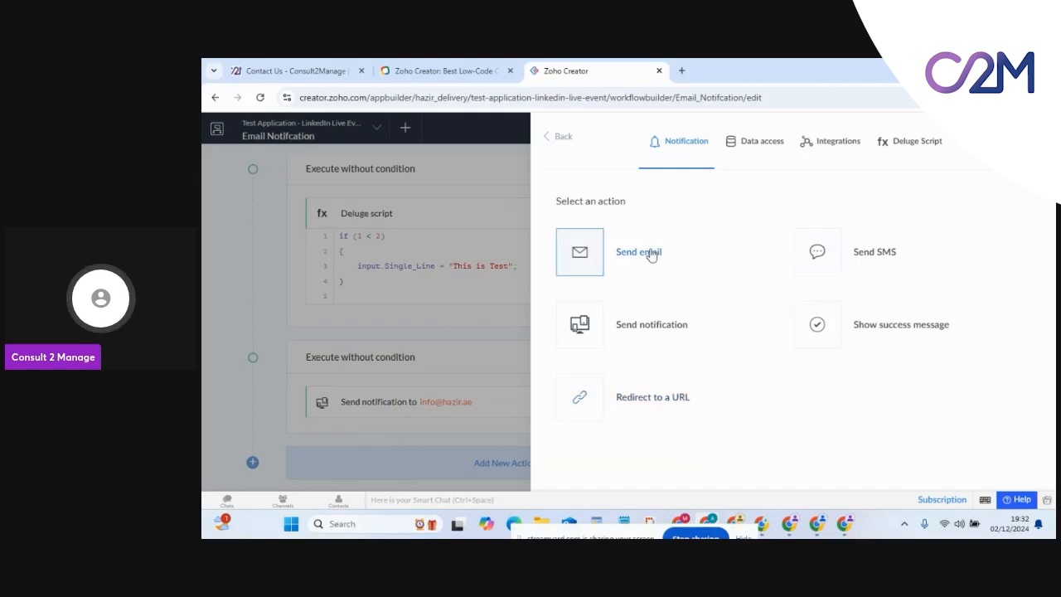
{"action": "left_click", "coordinate": [1033, 137]}
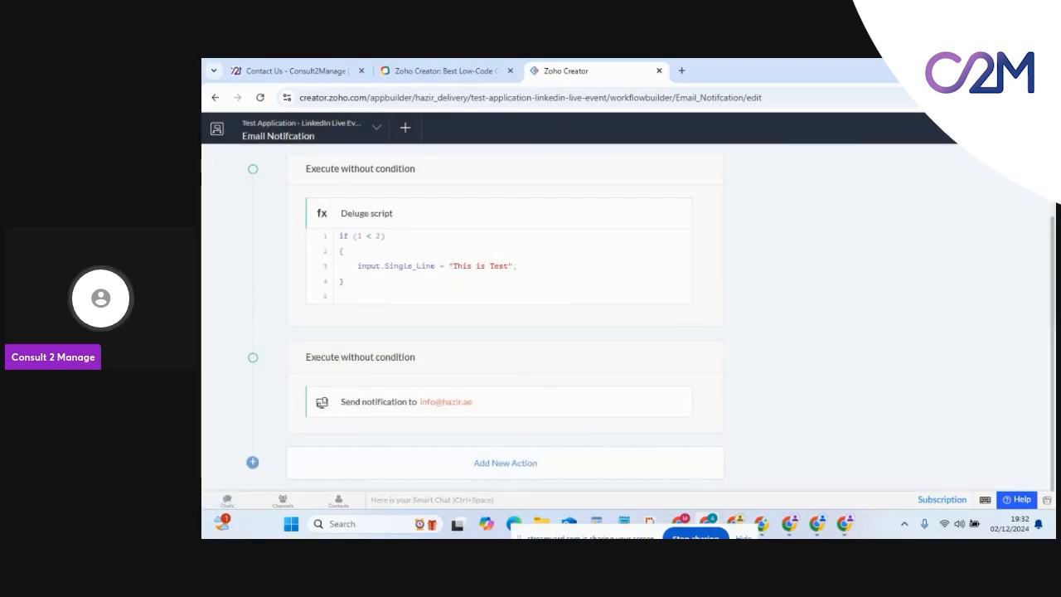
{"action": "left_click", "coordinate": [1033, 128]}
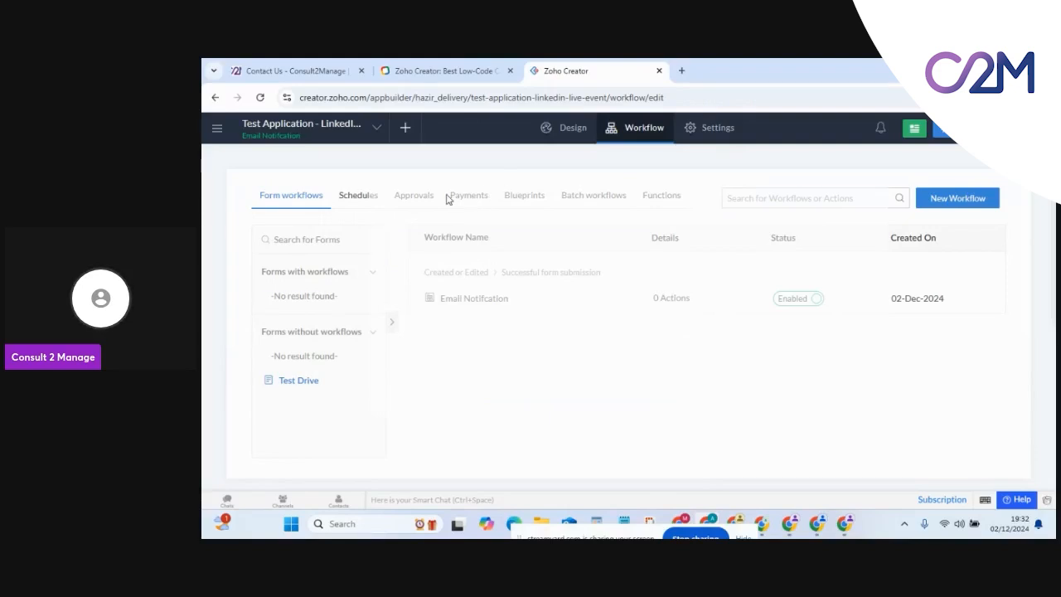
Look through the Blueprints, Payments, Approvals, Schedules, Form workflows and Functions sections of the application's workflows.
{"action": "left_click", "coordinate": [522, 198]}
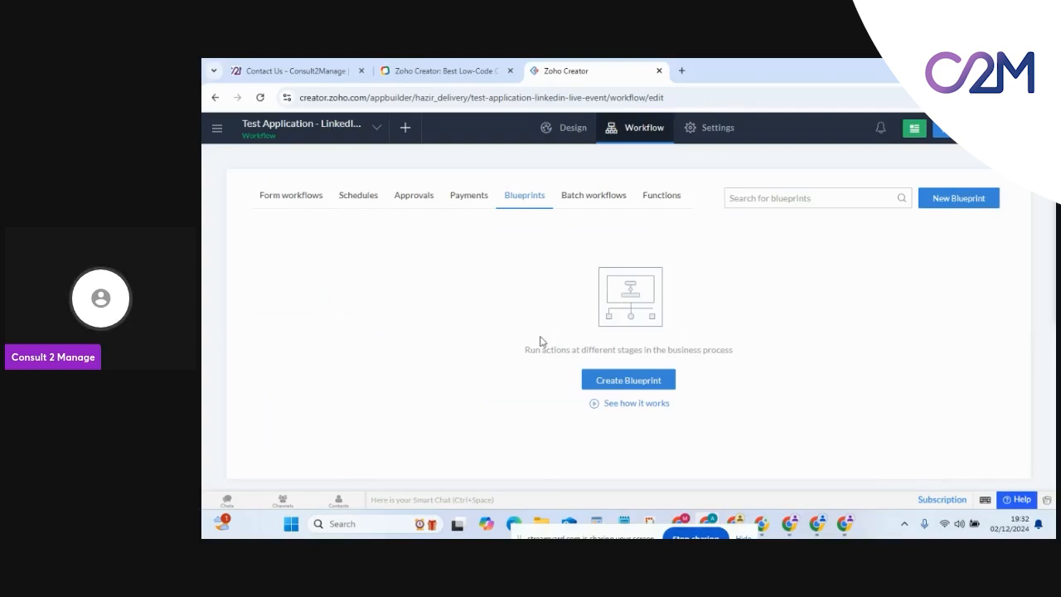
{"action": "left_click", "coordinate": [465, 196]}
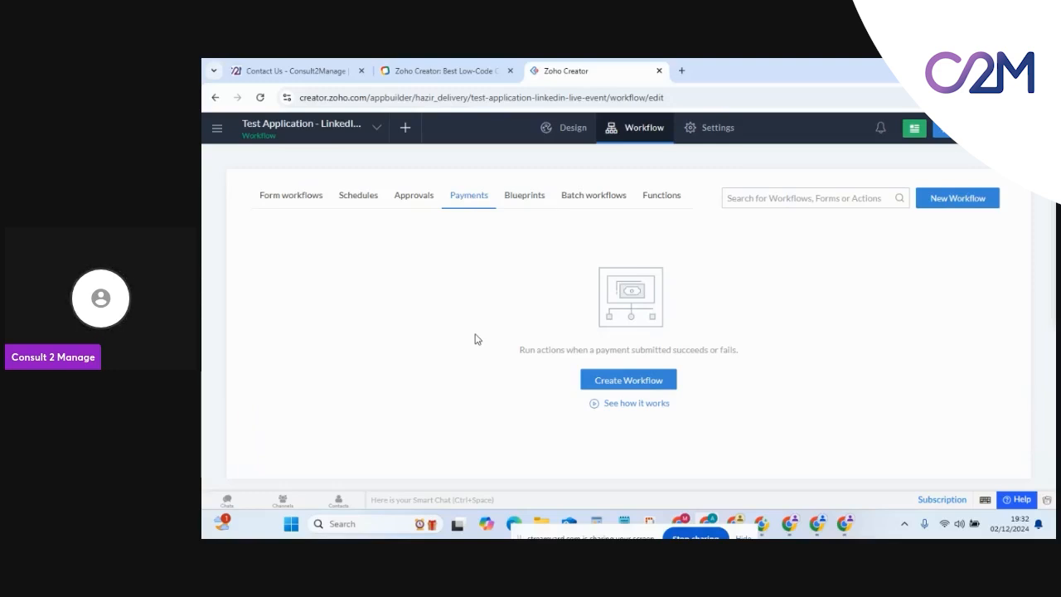
{"action": "left_click", "coordinate": [414, 199]}
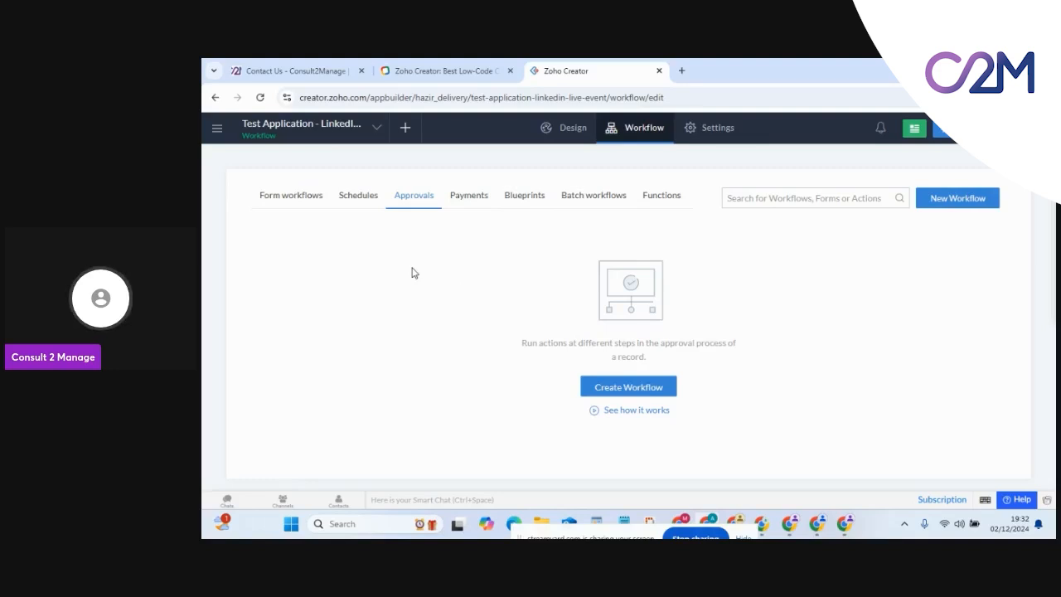
{"action": "left_click", "coordinate": [352, 199]}
{"action": "left_click", "coordinate": [296, 204]}
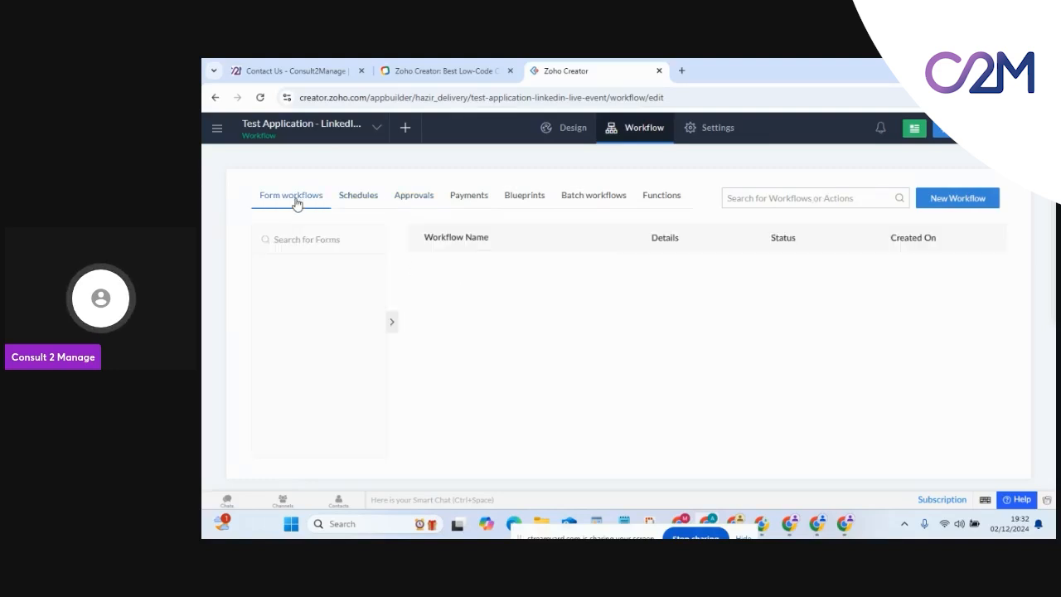
{"action": "left_click", "coordinate": [358, 206]}
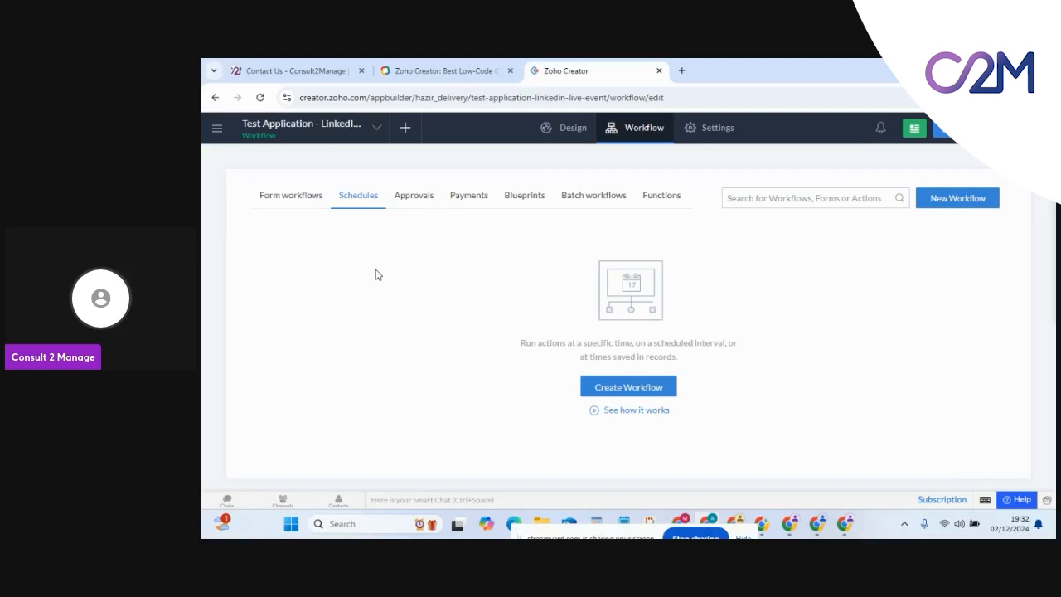
{"action": "left_click", "coordinate": [663, 200]}
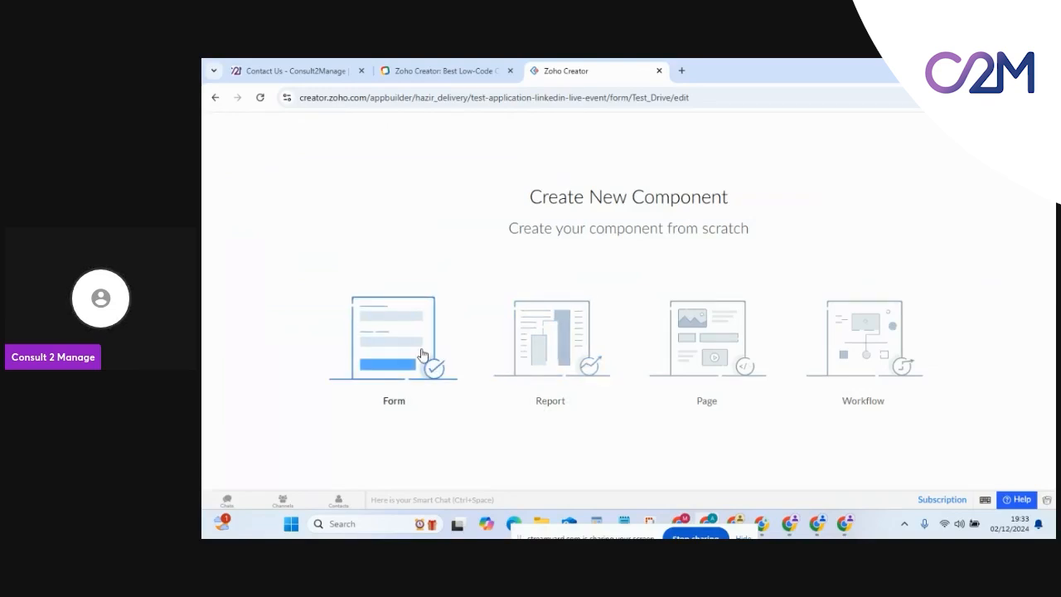
Create a new blank page component named "test page".
{"action": "left_click", "coordinate": [711, 344]}
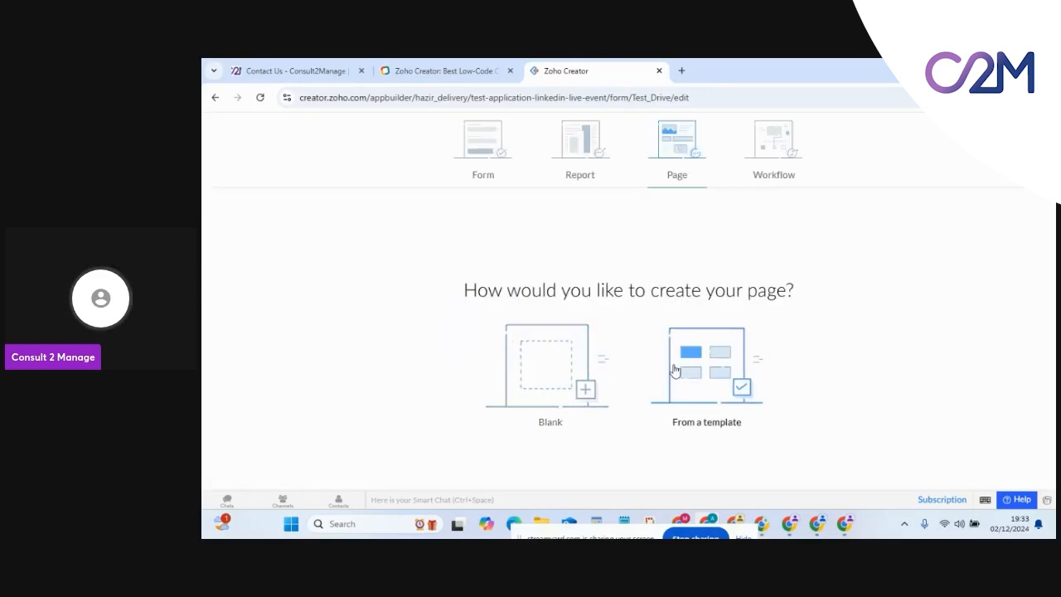
{"action": "left_click", "coordinate": [572, 365]}
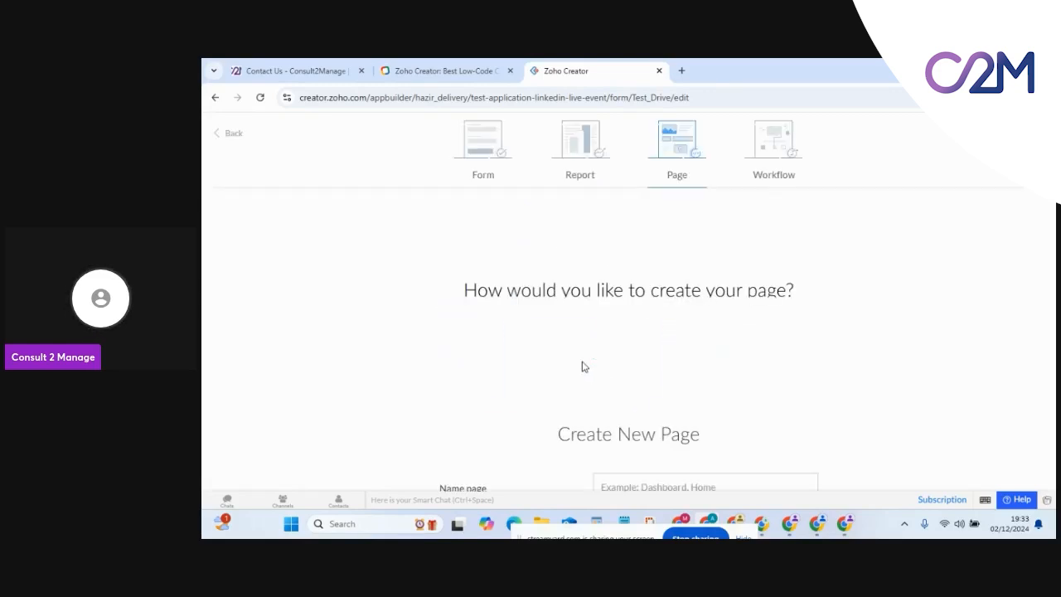
{"action": "type", "text": "test page"}
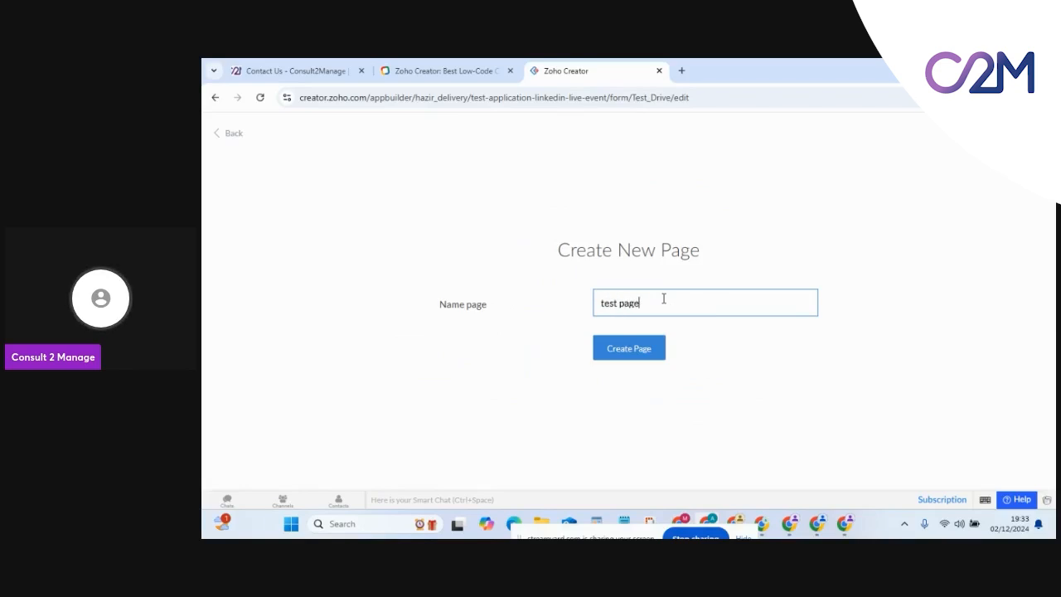
{"action": "left_click", "coordinate": [636, 358]}
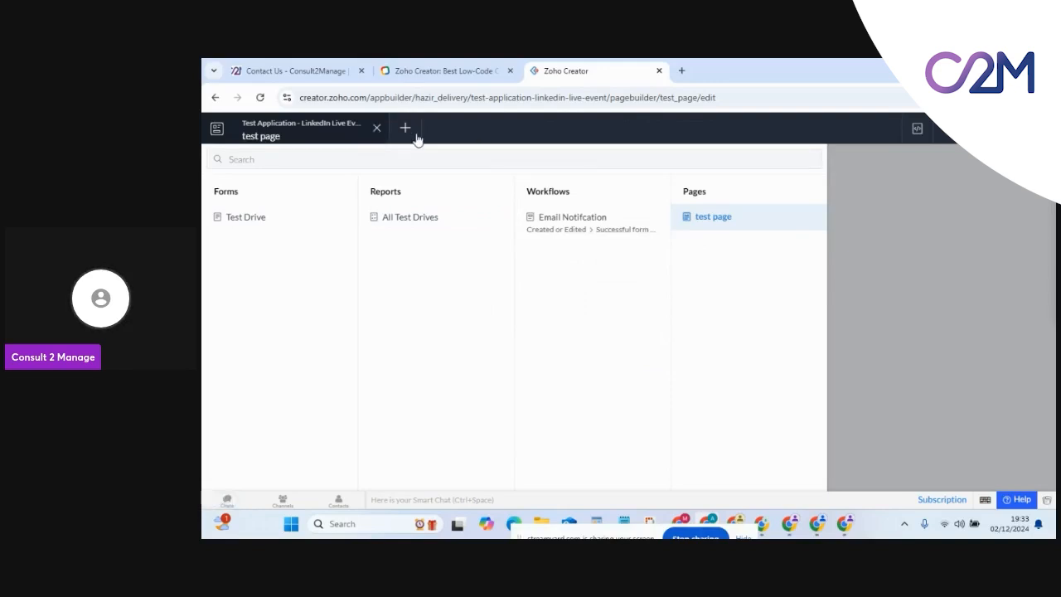
Look through the Panel, Chart, Gauge and Search page elements and the embed options for the Test Drive form.
{"action": "left_click", "coordinate": [377, 129]}
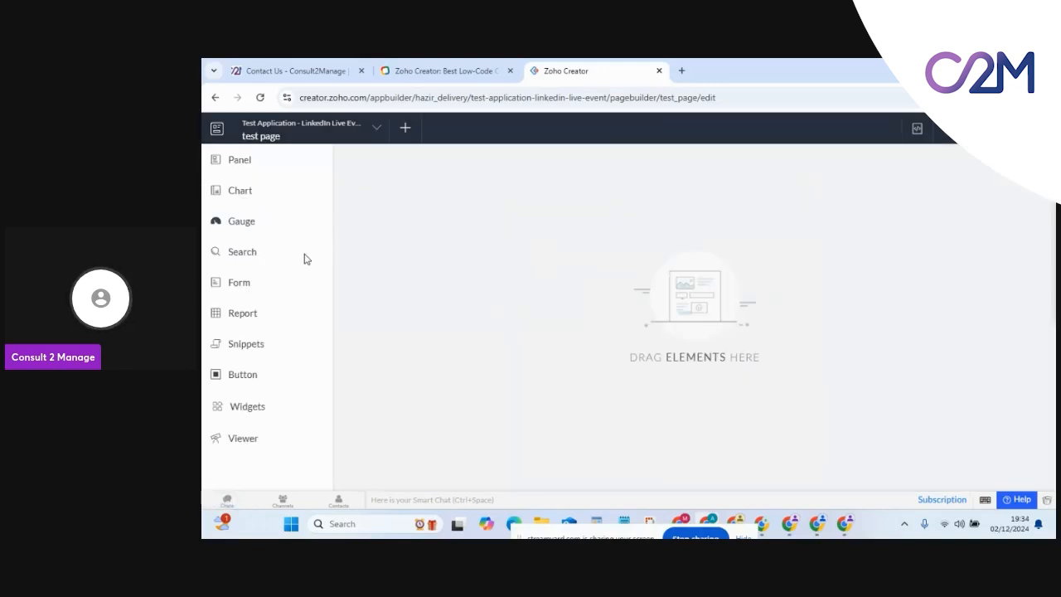
{"action": "left_click", "coordinate": [243, 168]}
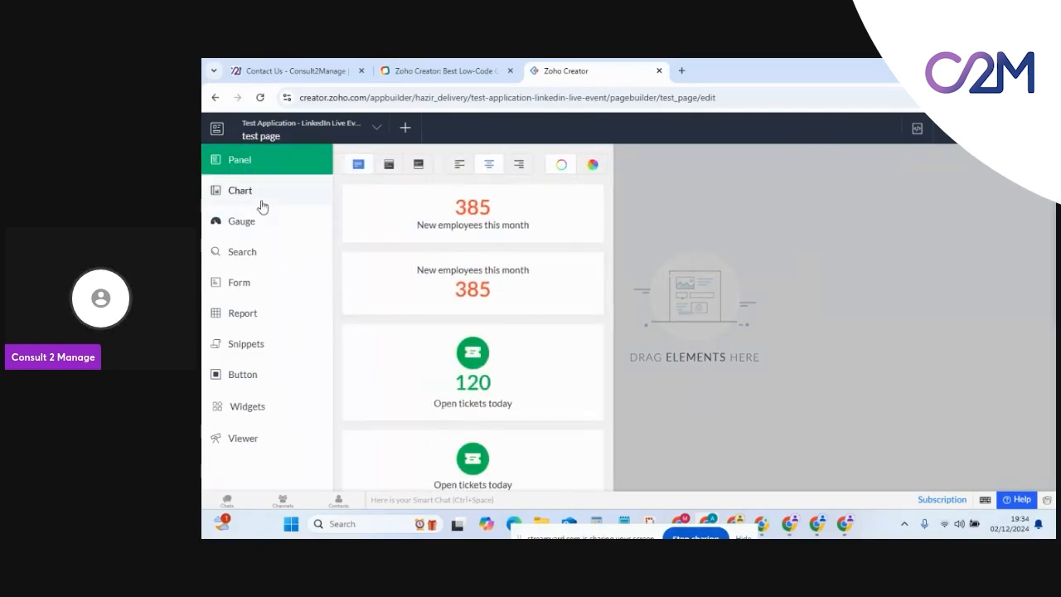
{"action": "left_click", "coordinate": [262, 203]}
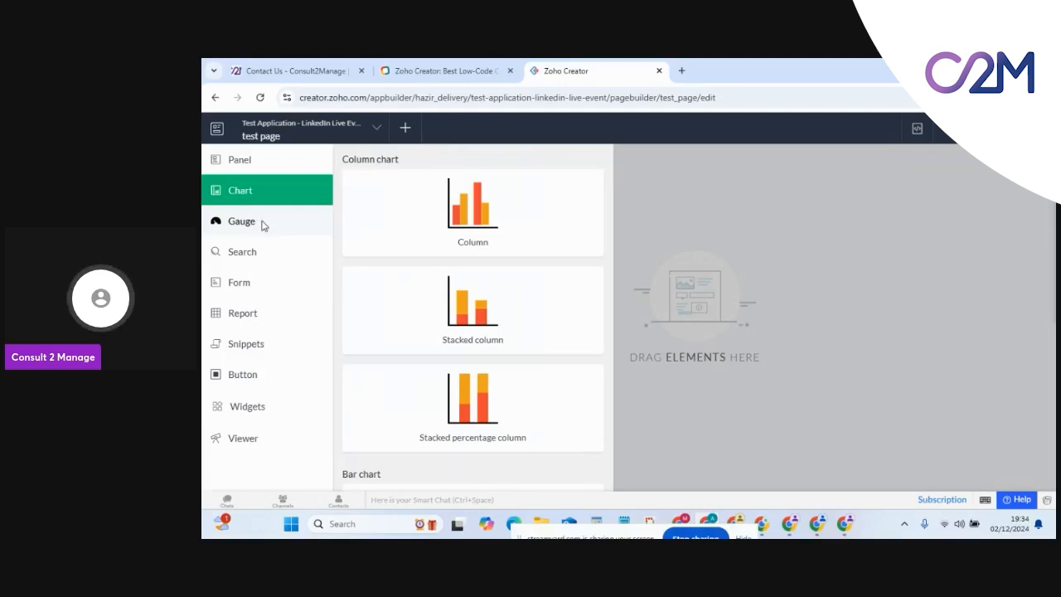
{"action": "left_click", "coordinate": [262, 225]}
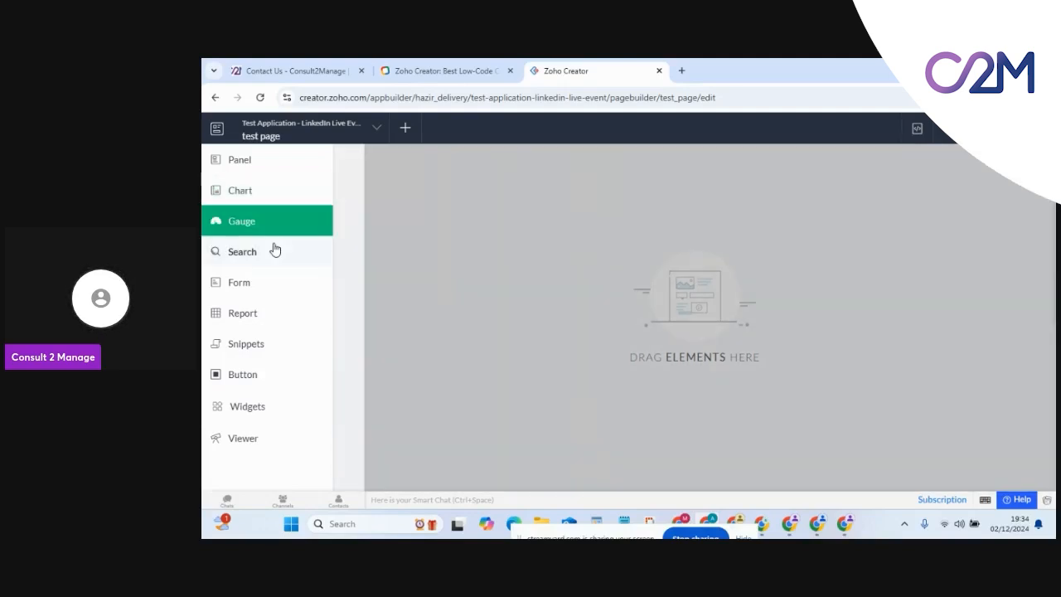
{"action": "left_click", "coordinate": [243, 261]}
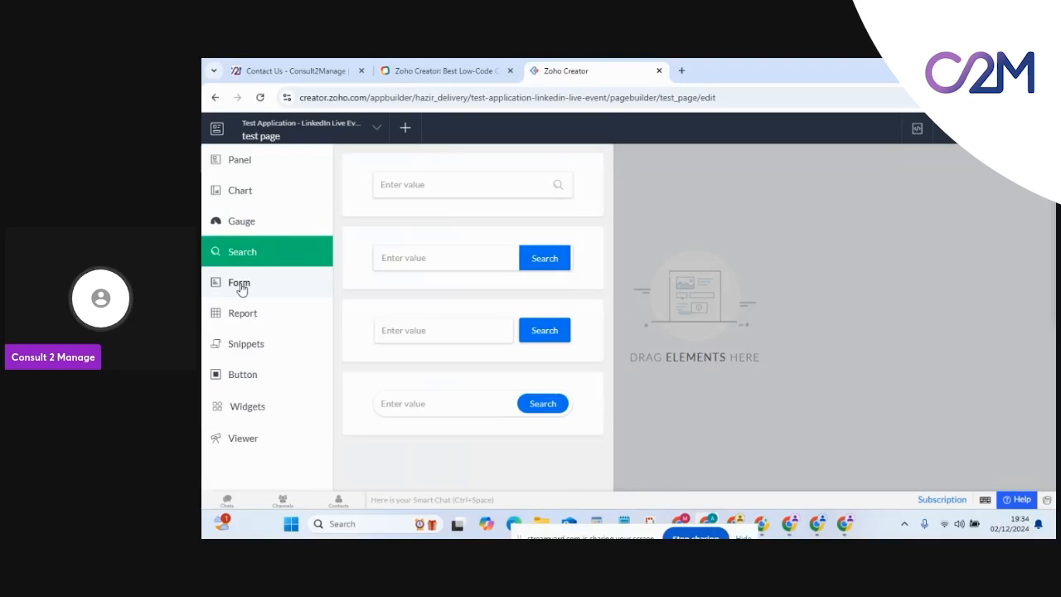
{"action": "left_click", "coordinate": [241, 286]}
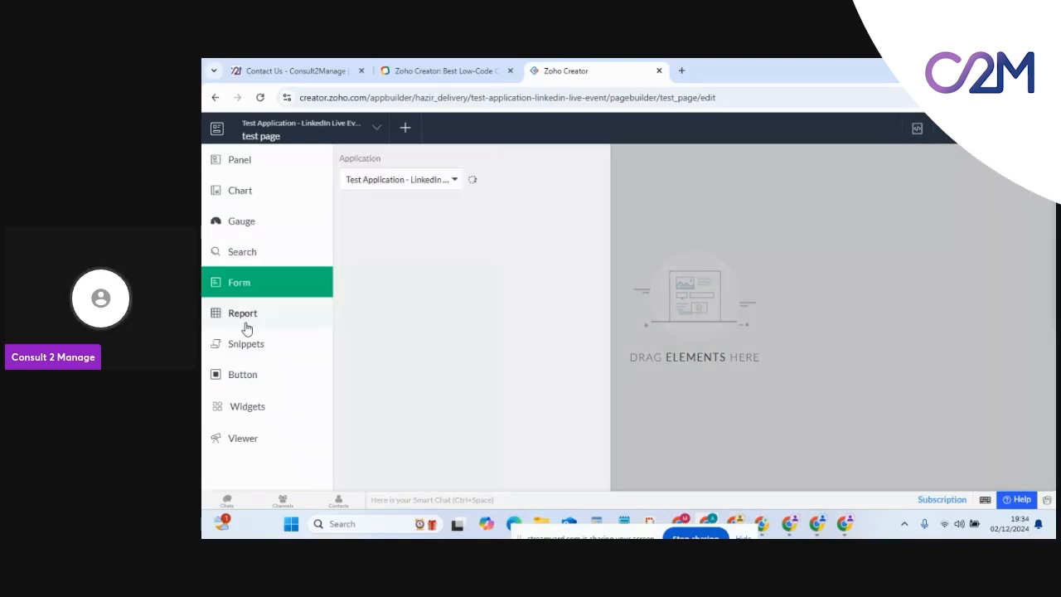
{"action": "left_click", "coordinate": [423, 184]}
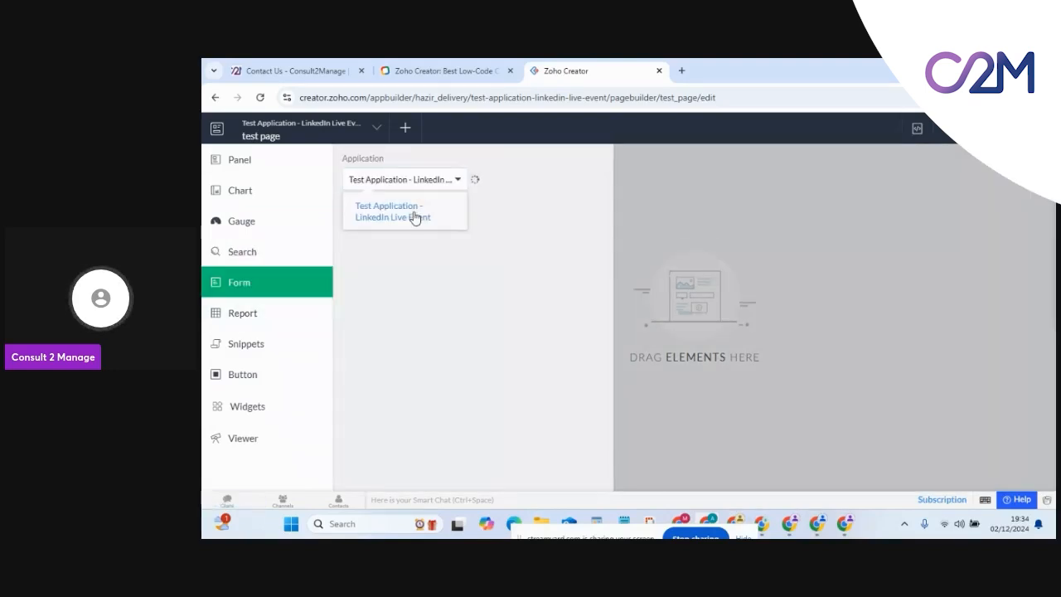
{"action": "left_click", "coordinate": [415, 217]}
{"action": "left_click", "coordinate": [519, 181]}
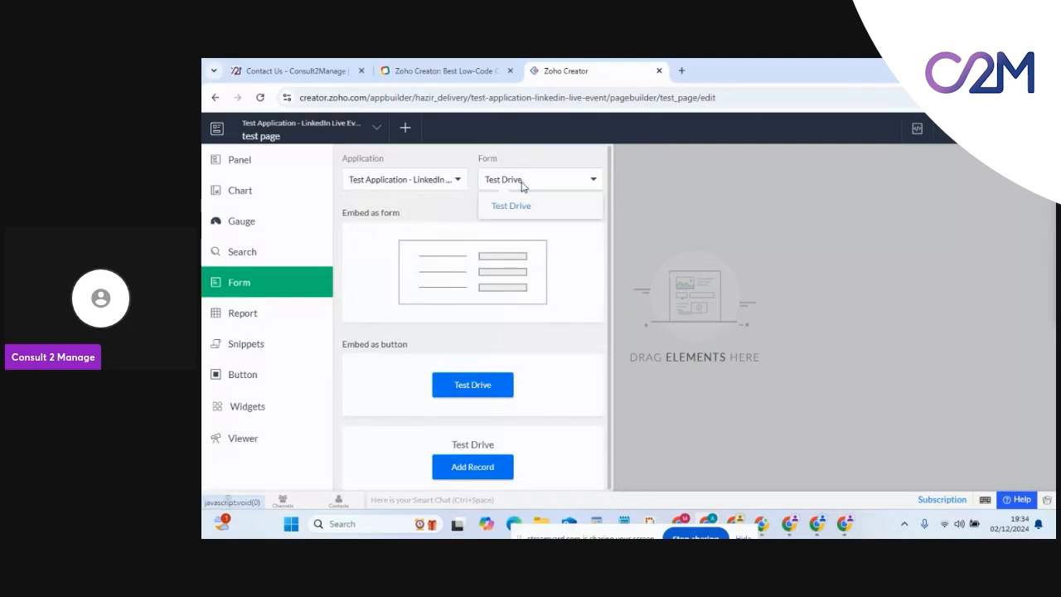
{"action": "left_click", "coordinate": [444, 217]}
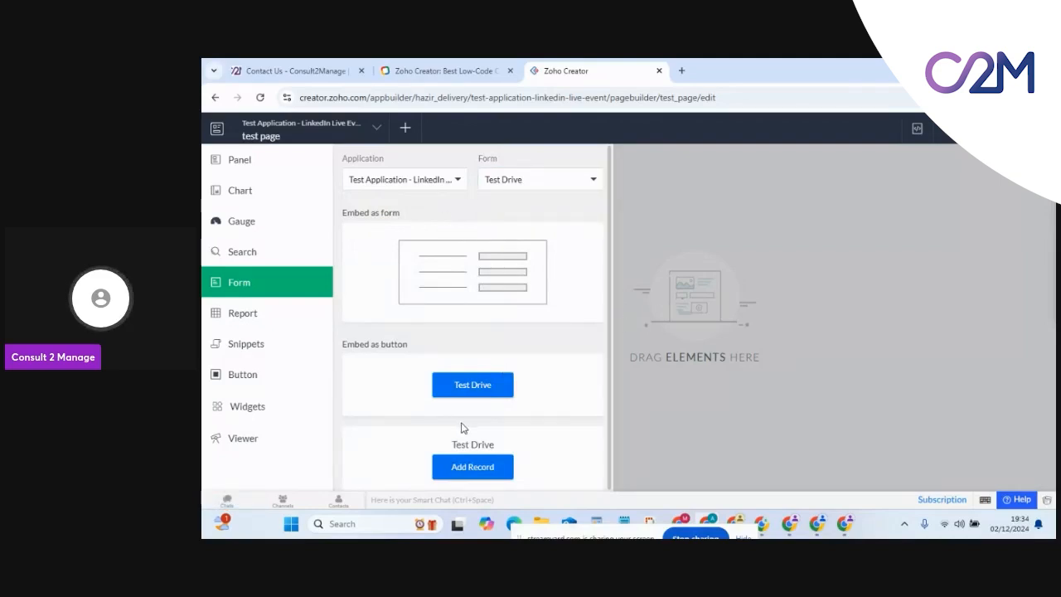
Look through the Report, Snippets, Button, Widgets and Viewer elements available for the page.
{"action": "left_click", "coordinate": [283, 314]}
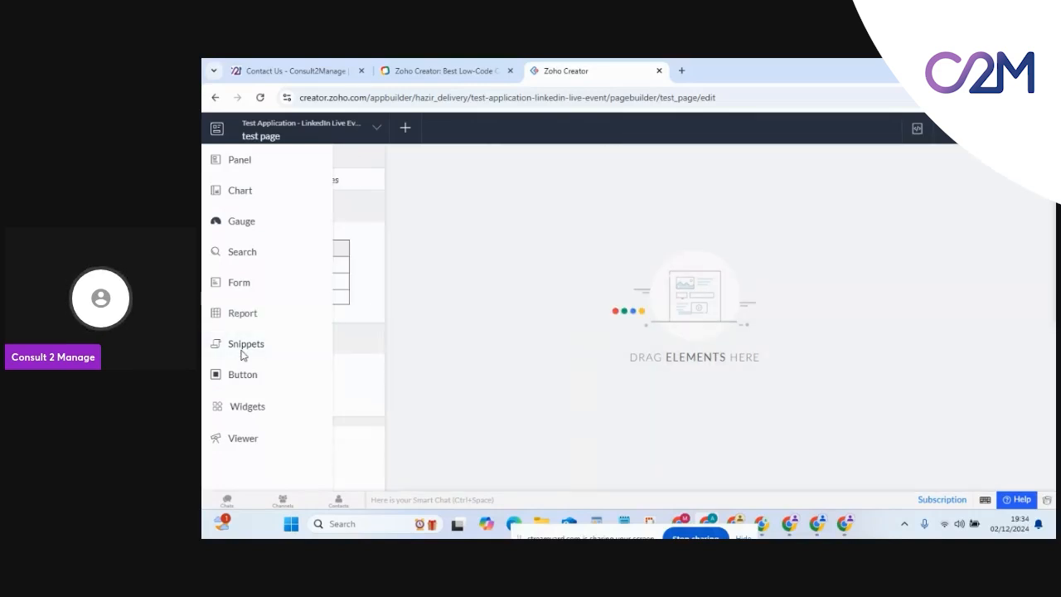
{"action": "mouse_move", "coordinate": [243, 348]}
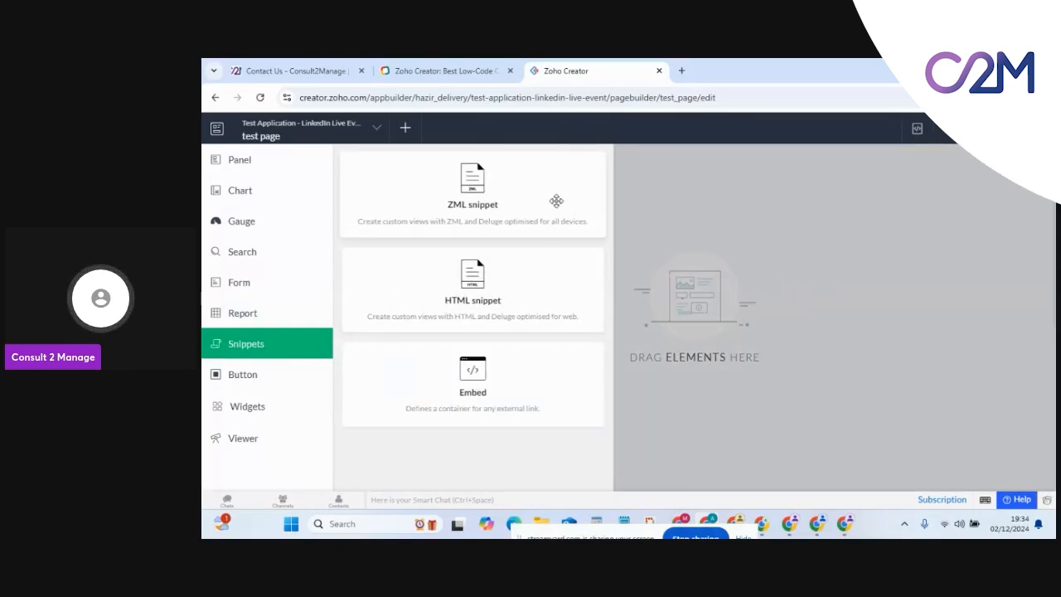
{"action": "left_click", "coordinate": [252, 376]}
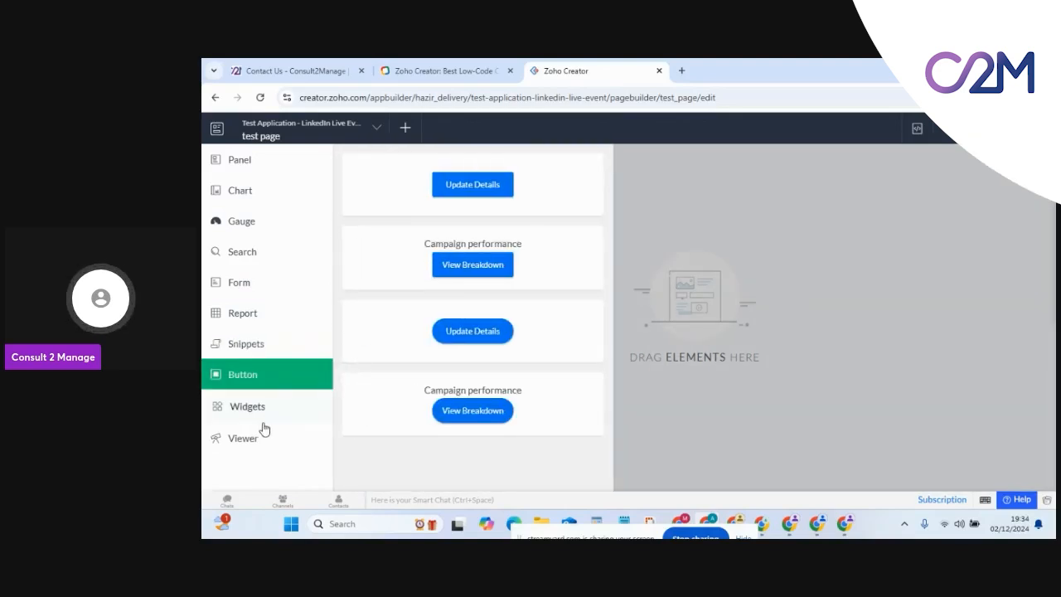
{"action": "left_click", "coordinate": [249, 418]}
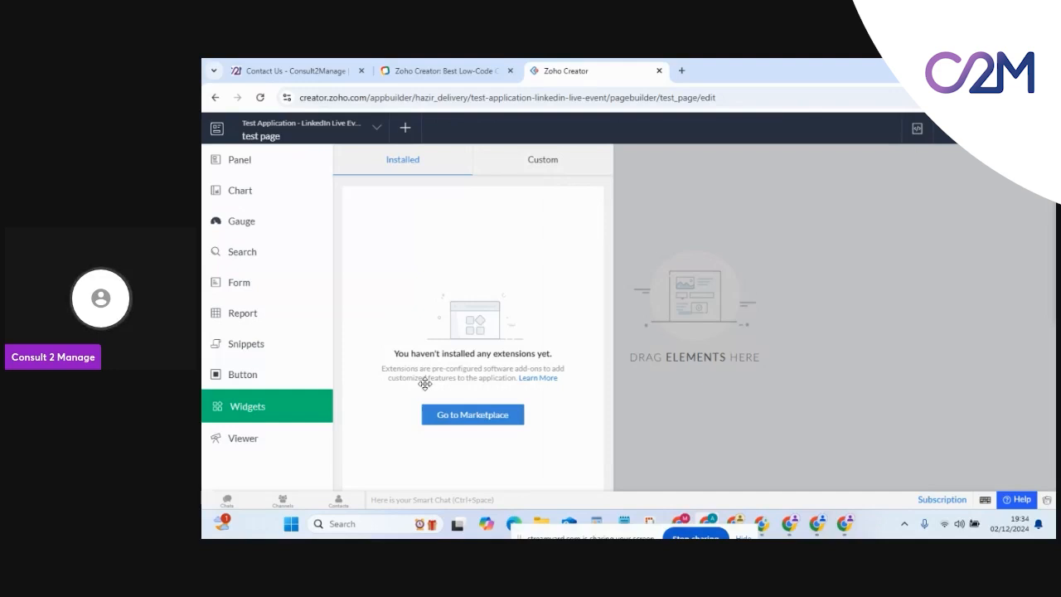
{"action": "left_click", "coordinate": [253, 439]}
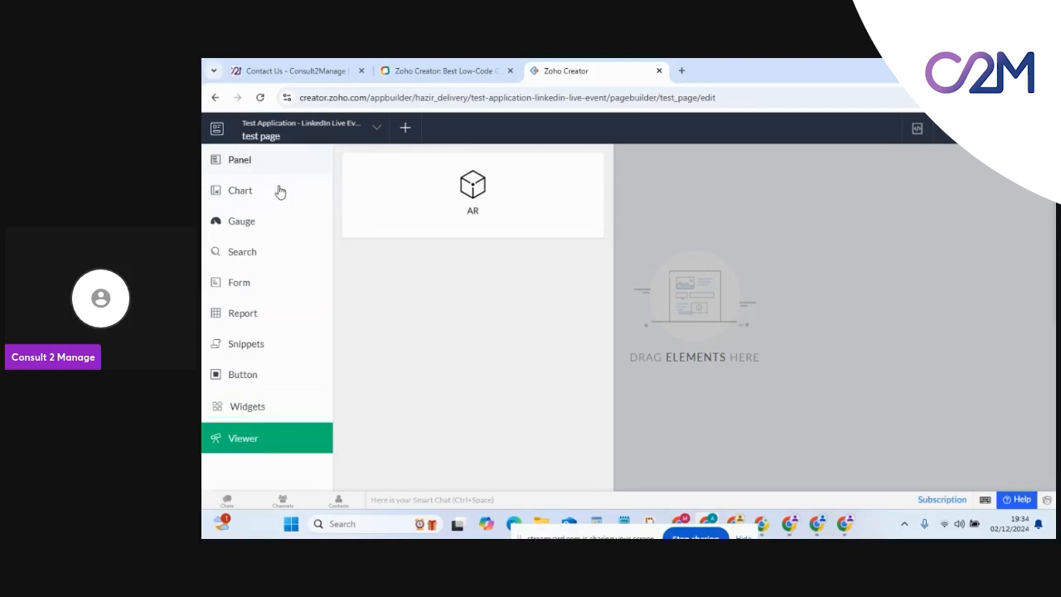
Embed the All Test Drives report as a report on the test page.
{"action": "left_click", "coordinate": [240, 313]}
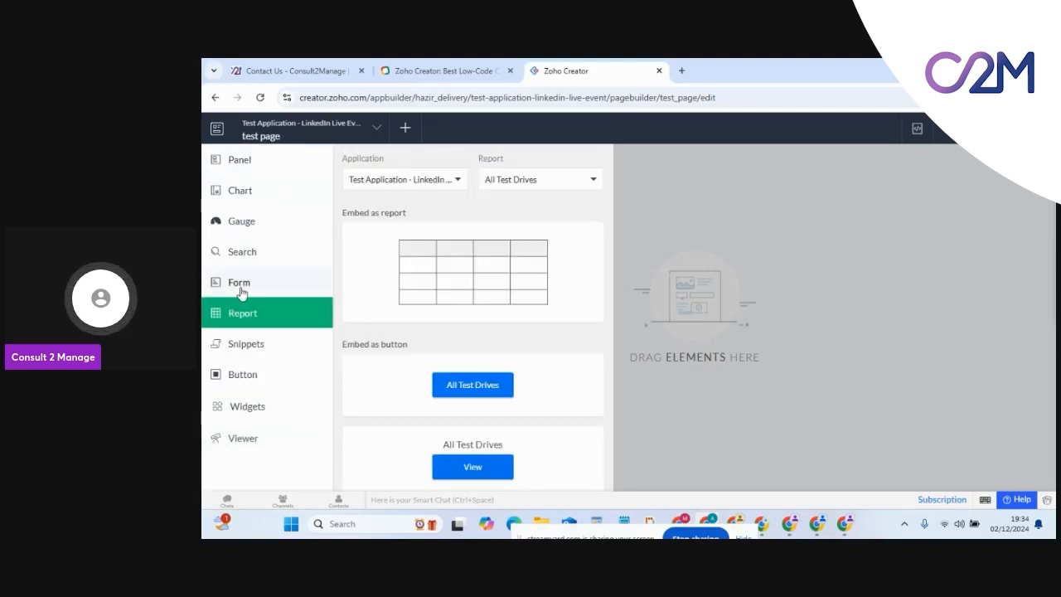
{"action": "left_click", "coordinate": [239, 284]}
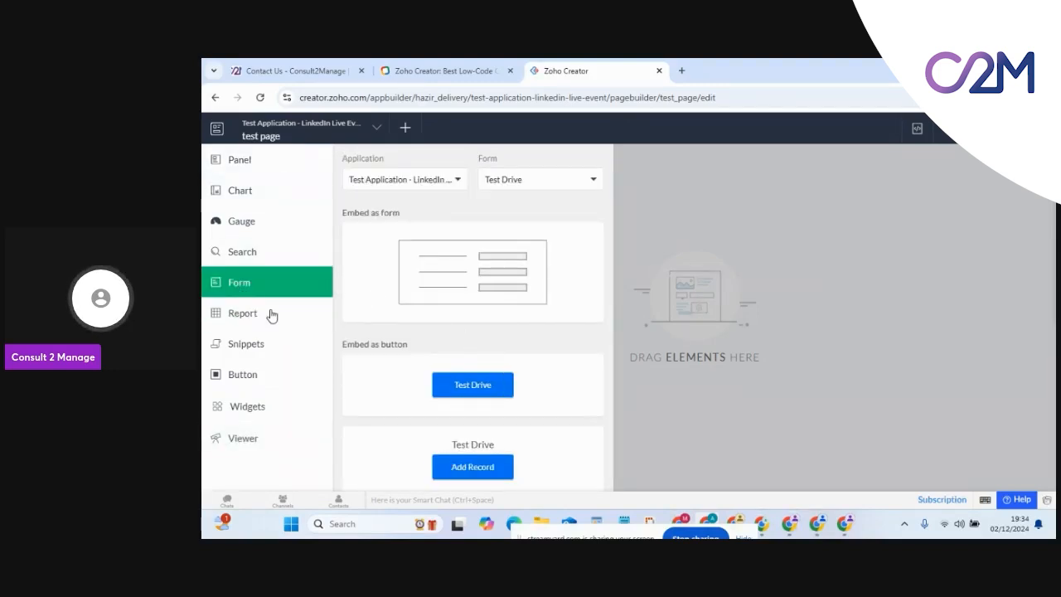
{"action": "left_click", "coordinate": [272, 315]}
{"action": "left_click_drag", "start_coordinate": [421, 278], "coordinate": [682, 290]}
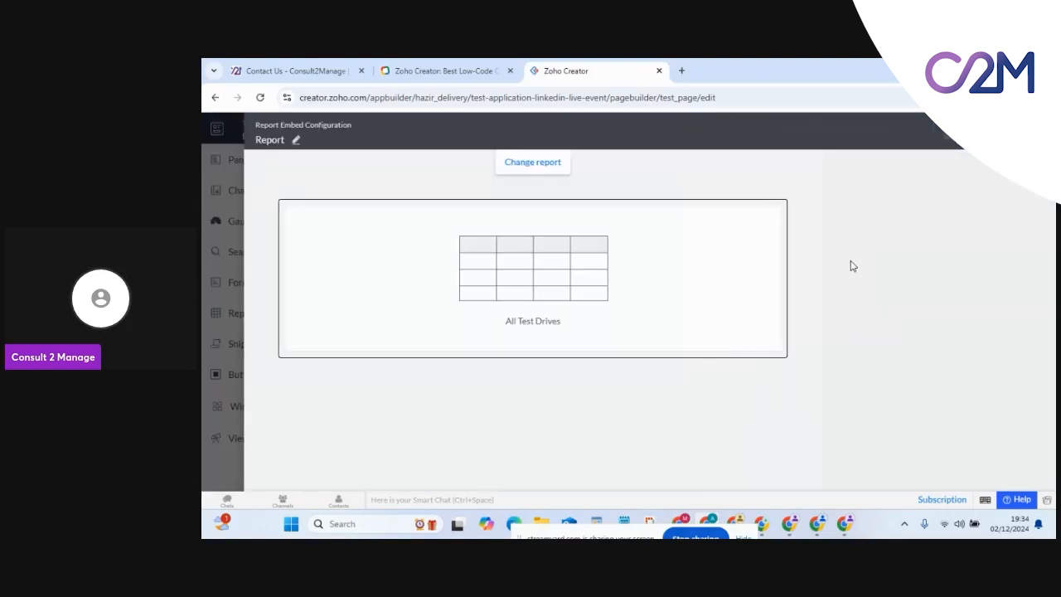
Review the embedded report's source, action visibility and filter options without changing them, and finish its configuration.
{"action": "left_click", "coordinate": [539, 160]}
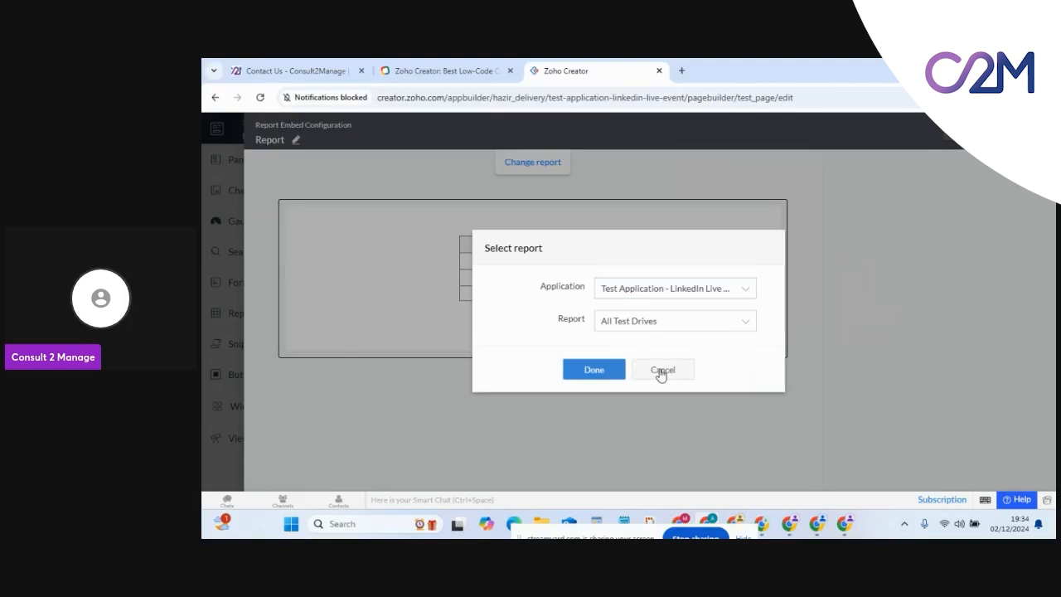
{"action": "left_click", "coordinate": [663, 370]}
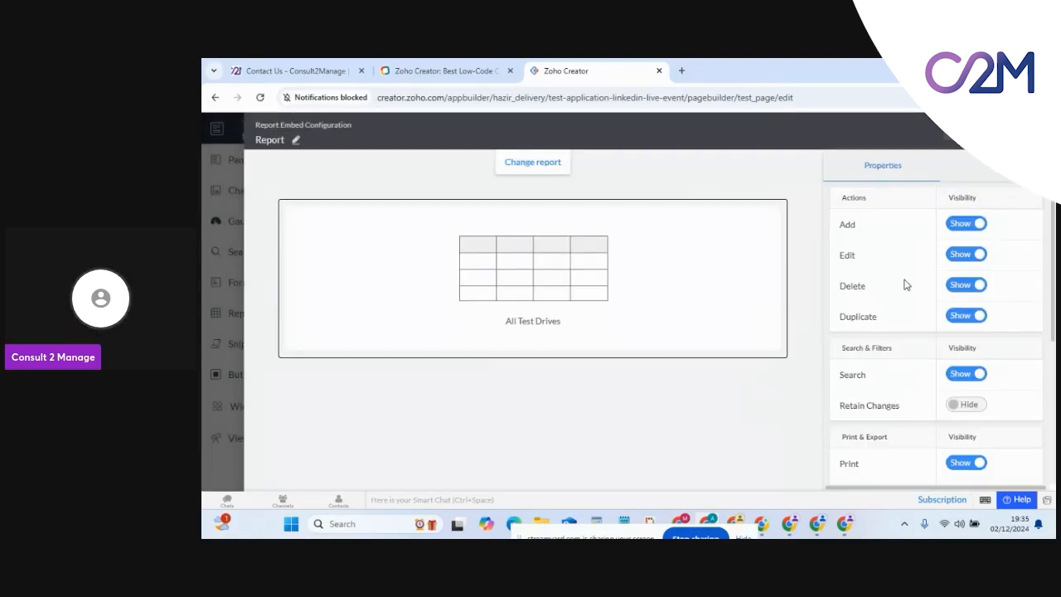
{"action": "left_click", "coordinate": [998, 165]}
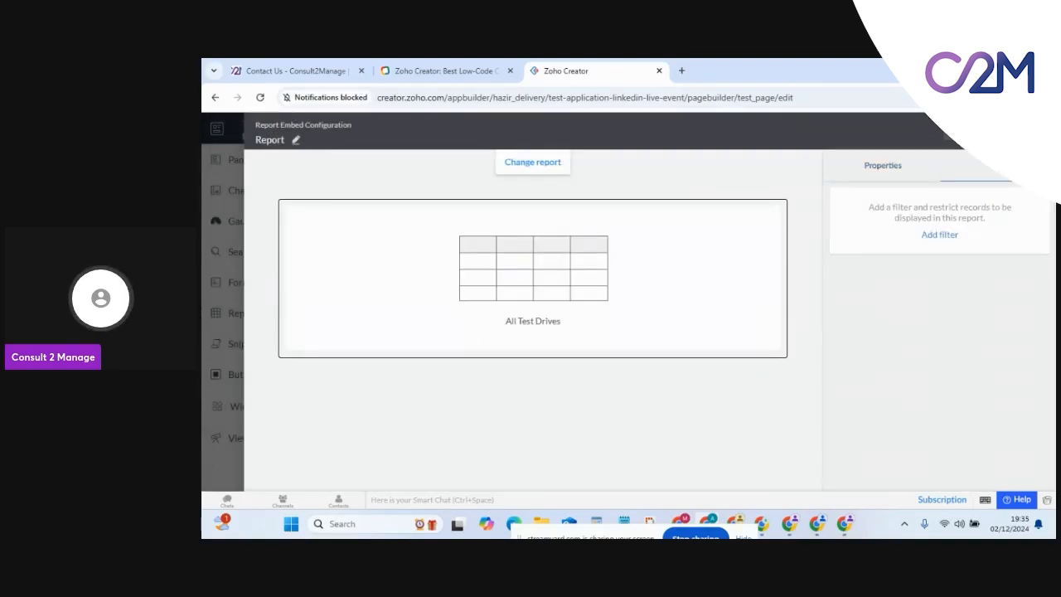
{"action": "left_click", "coordinate": [1020, 132]}
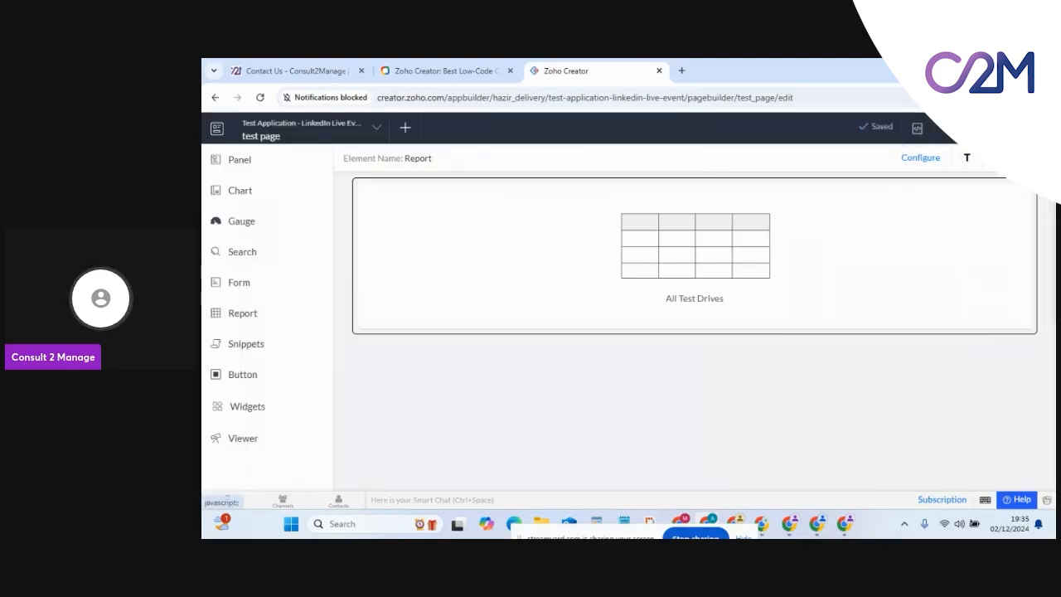
Leave the page builder and move the test page section above Test Drives in the application's web menu.
{"action": "left_click", "coordinate": [1026, 129]}
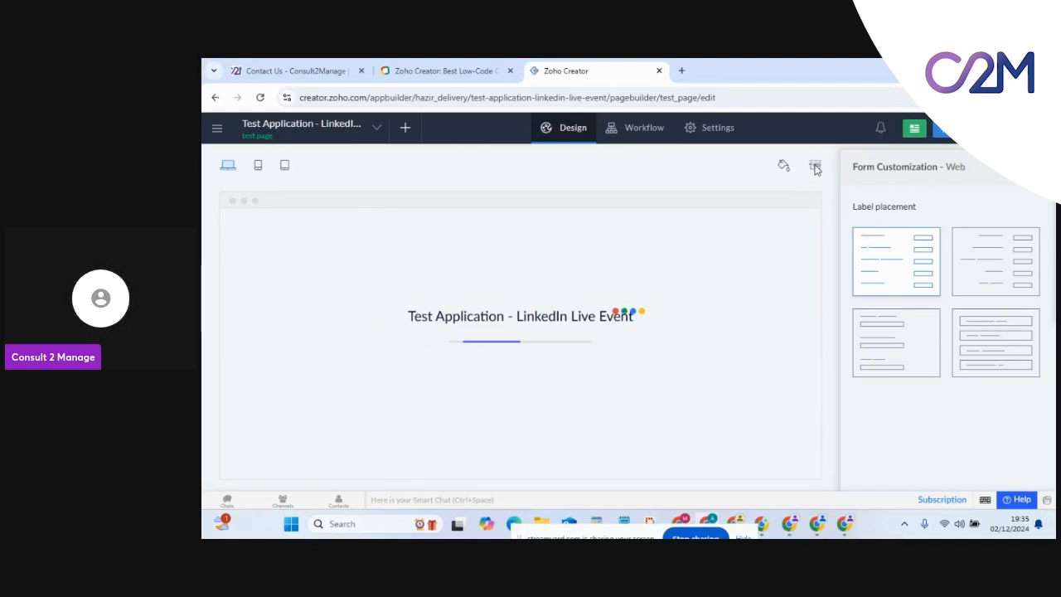
{"action": "left_click", "coordinate": [816, 167]}
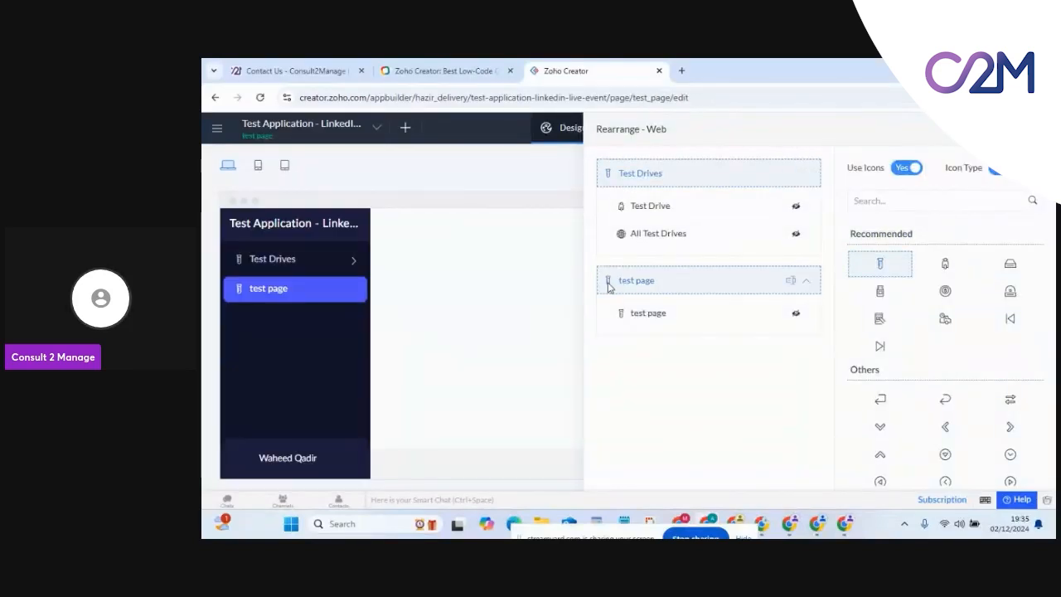
{"action": "left_click_drag", "start_coordinate": [609, 286], "coordinate": [608, 164]}
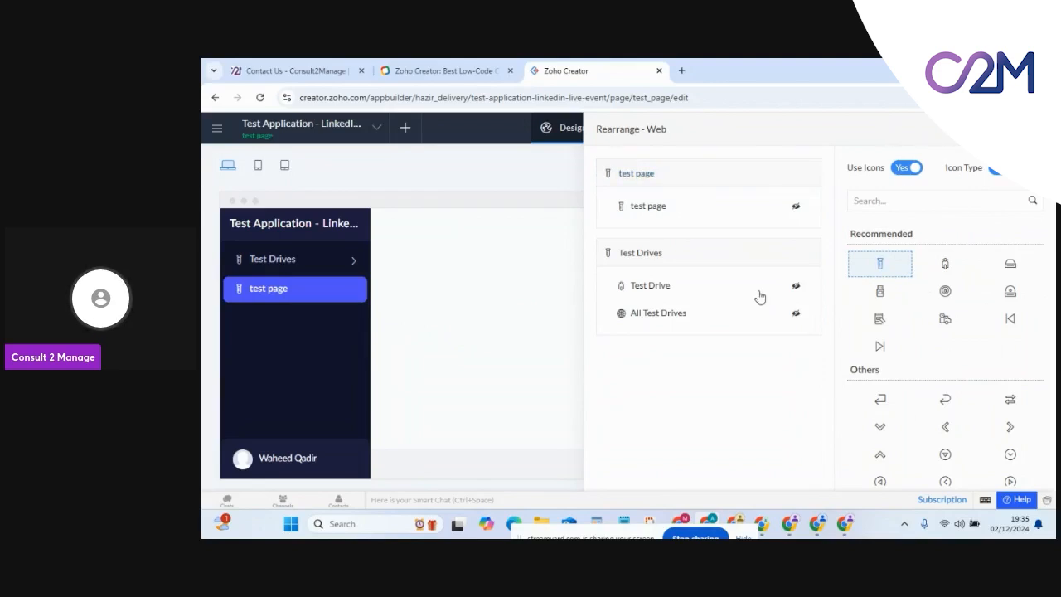
{"action": "left_click", "coordinate": [759, 295]}
{"action": "left_click", "coordinate": [797, 207]}
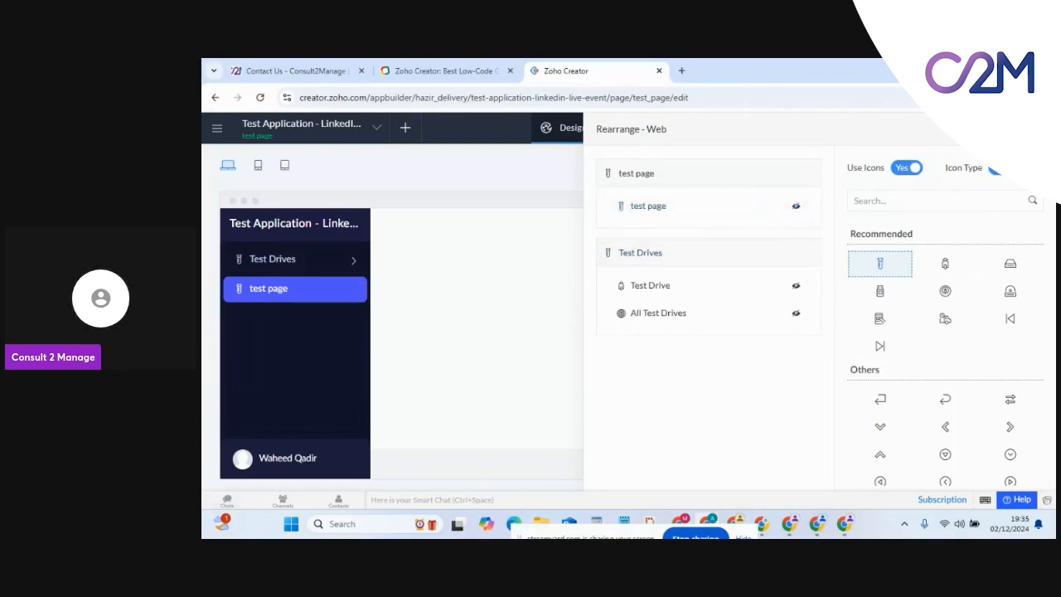
{"action": "left_click", "coordinate": [1032, 130]}
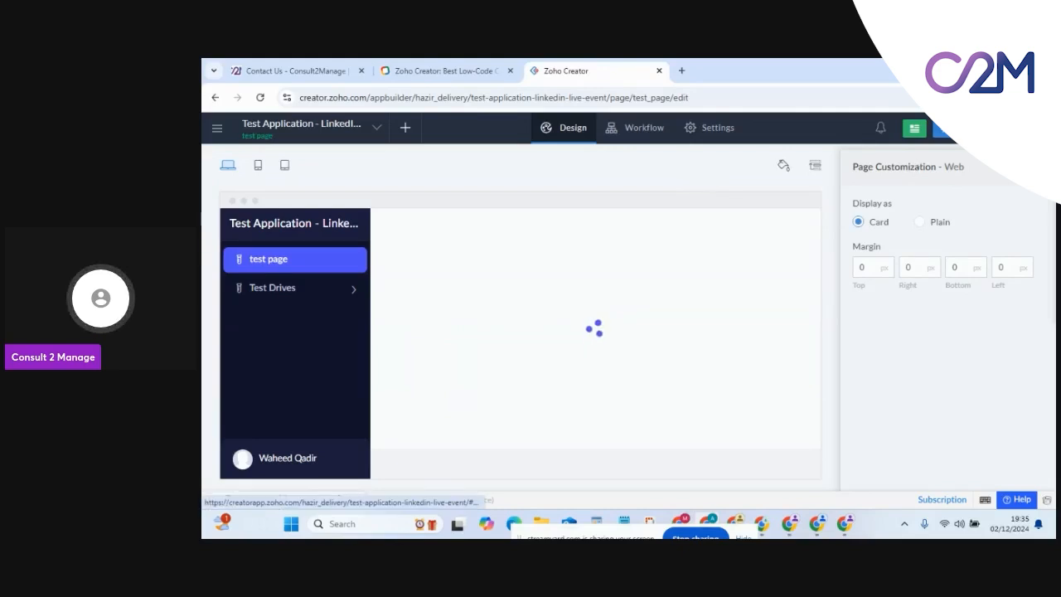
Look over the application's permissions, personalization and developer tools settings.
{"action": "left_click", "coordinate": [714, 131]}
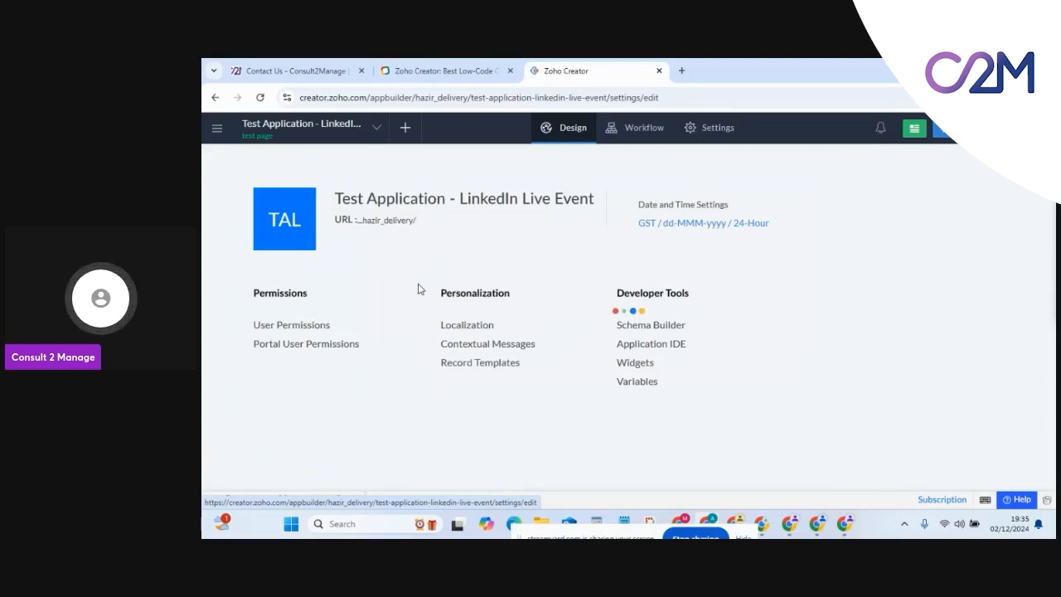
{"action": "left_click", "coordinate": [294, 329]}
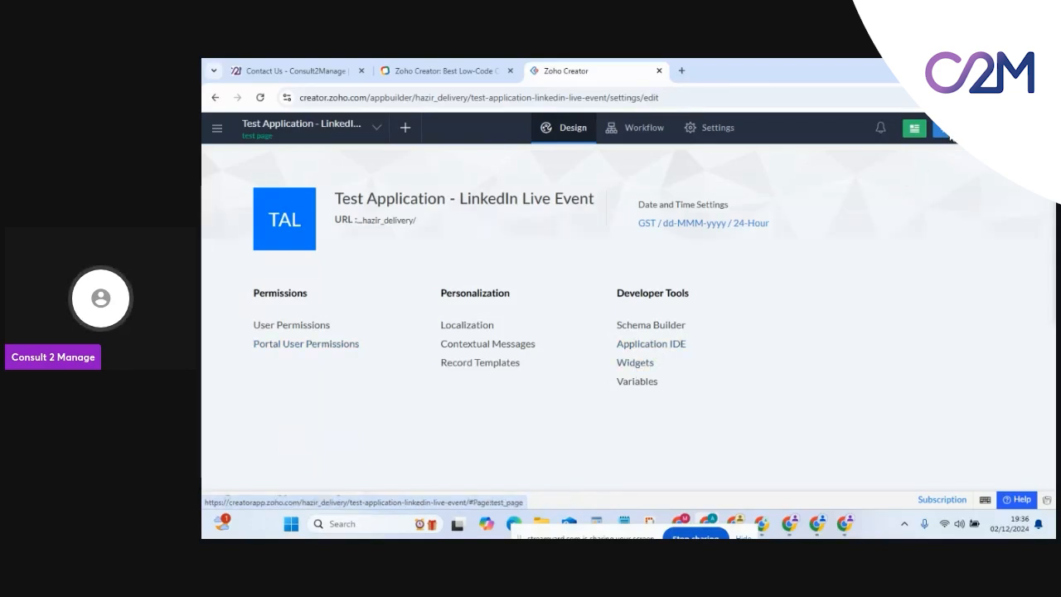
Access the live application and open the Test Drive form.
{"action": "left_click", "coordinate": [950, 134]}
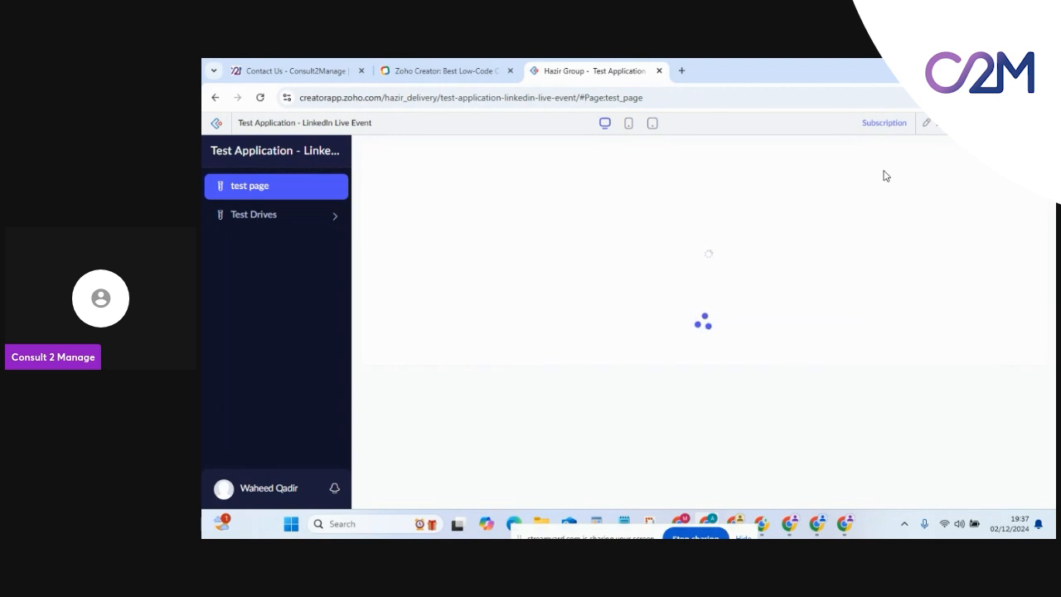
{"action": "left_click", "coordinate": [299, 224]}
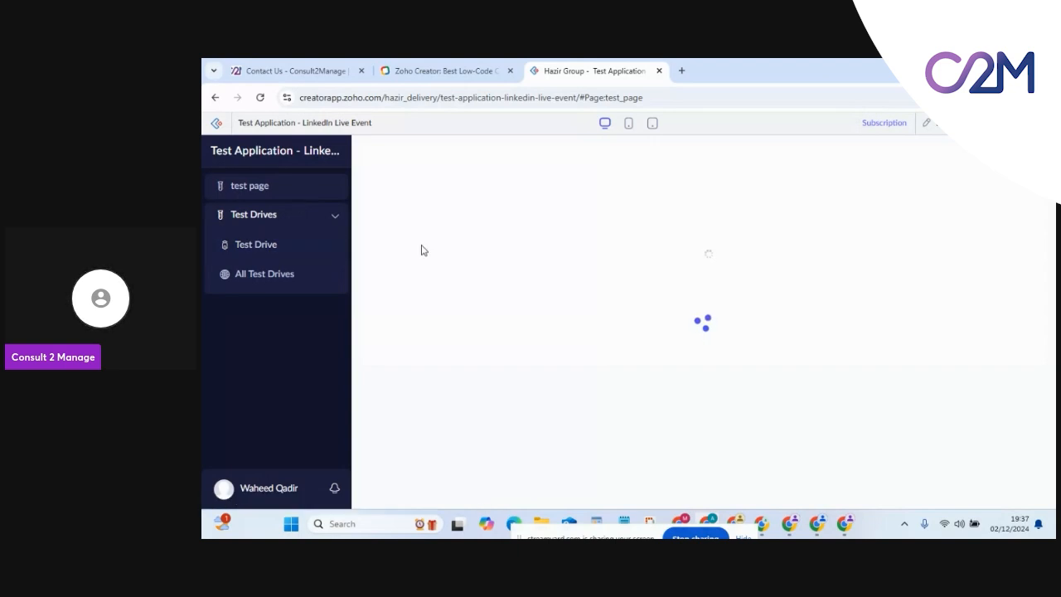
{"action": "left_click", "coordinate": [259, 244]}
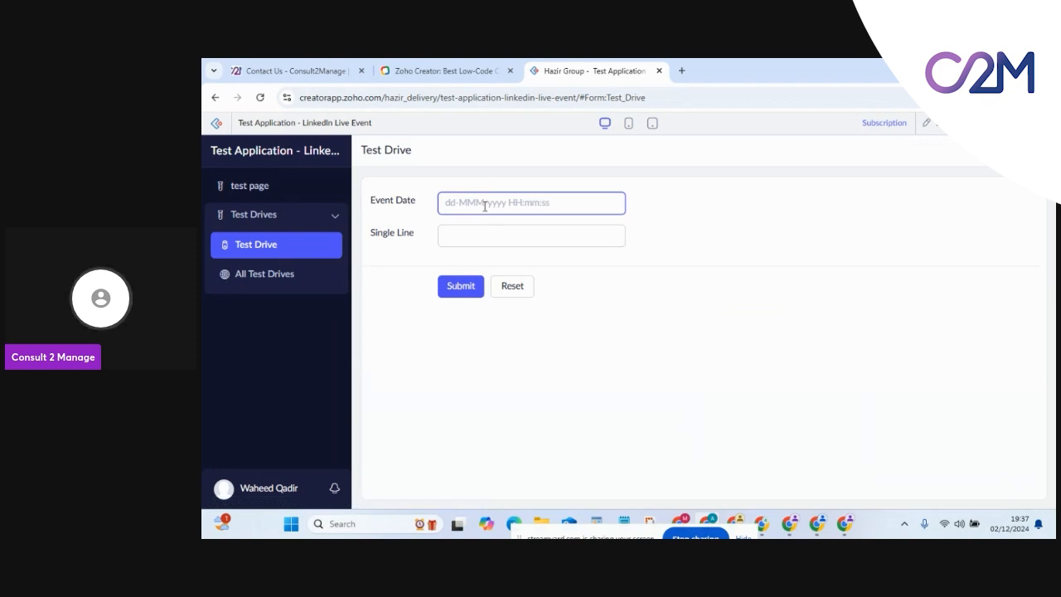
Submit a Test Drive record with the Event Date 04-Dec-2024 19:37:33 and allow the site's browser notifications.
{"action": "left_click", "coordinate": [485, 203]}
{"action": "left_click", "coordinate": [541, 294]}
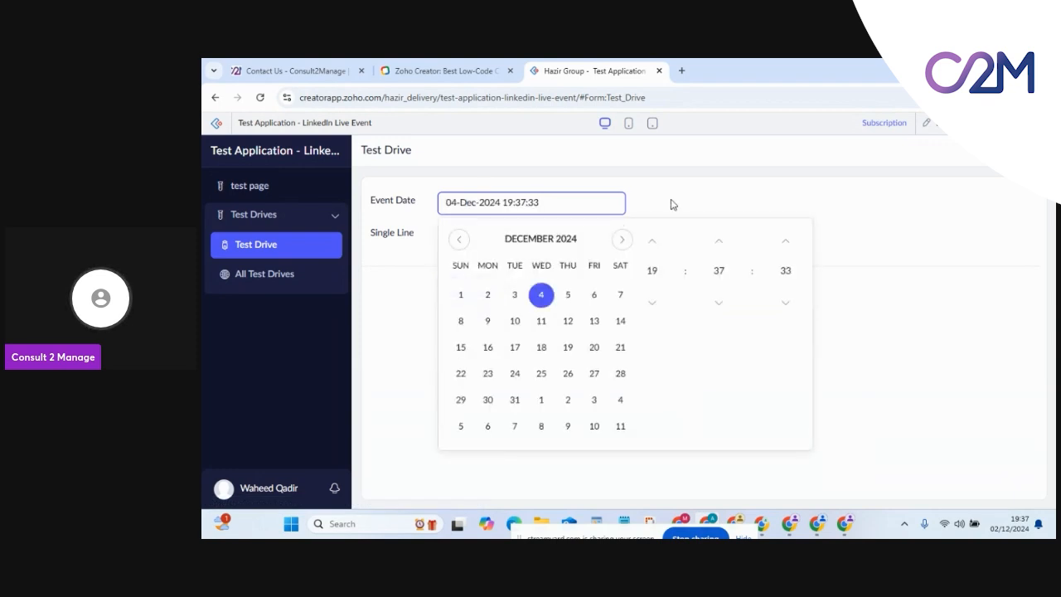
{"action": "left_click", "coordinate": [670, 204]}
{"action": "left_click", "coordinate": [523, 239]}
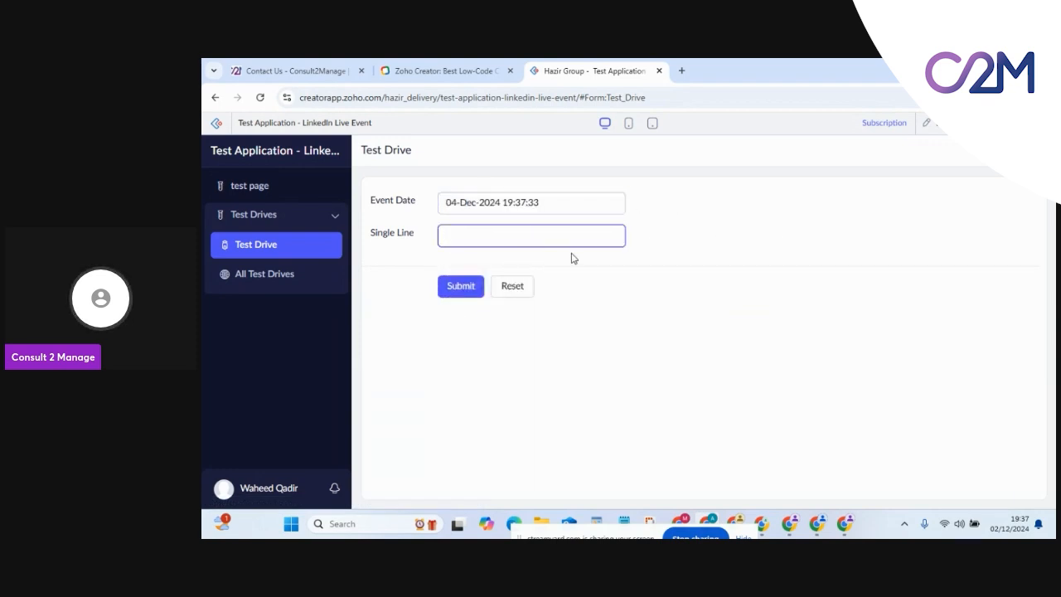
{"action": "left_click", "coordinate": [458, 297]}
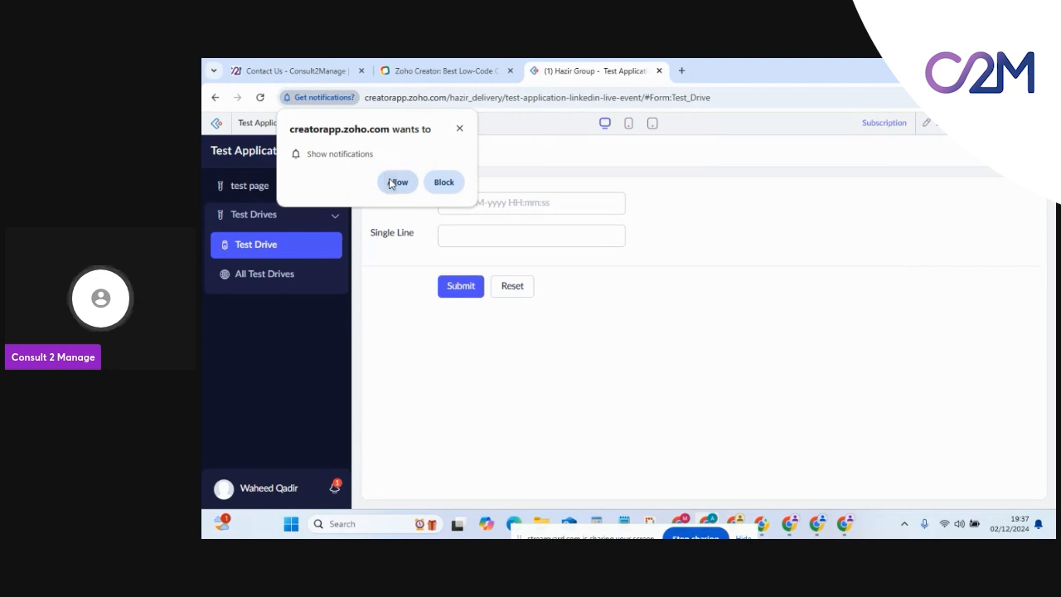
{"action": "left_click", "coordinate": [392, 183]}
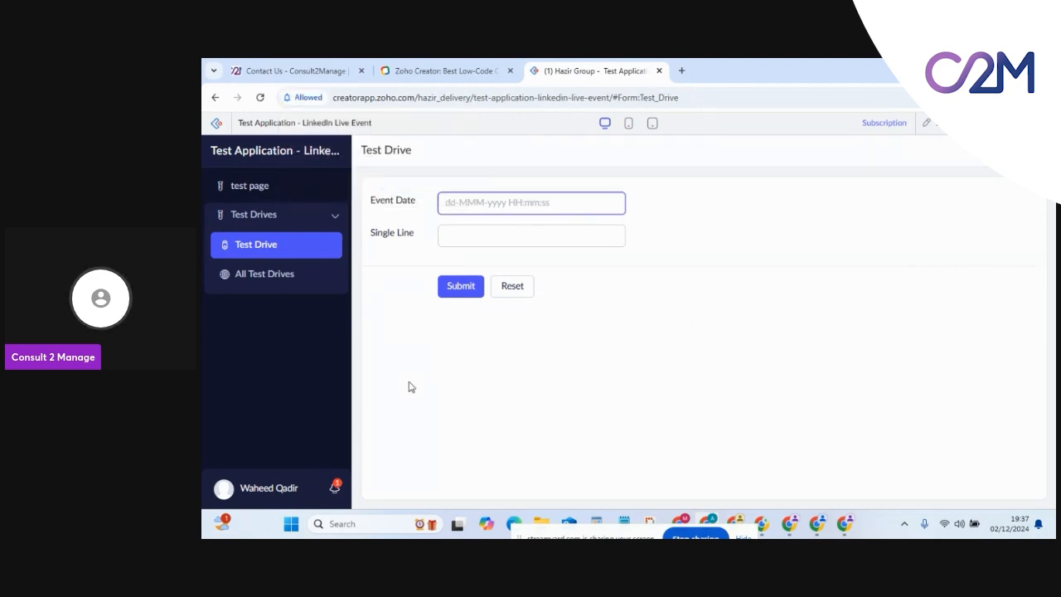
Check the submitted record in the notifications, the All Test Drives report and the test page.
{"action": "left_click", "coordinate": [335, 488]}
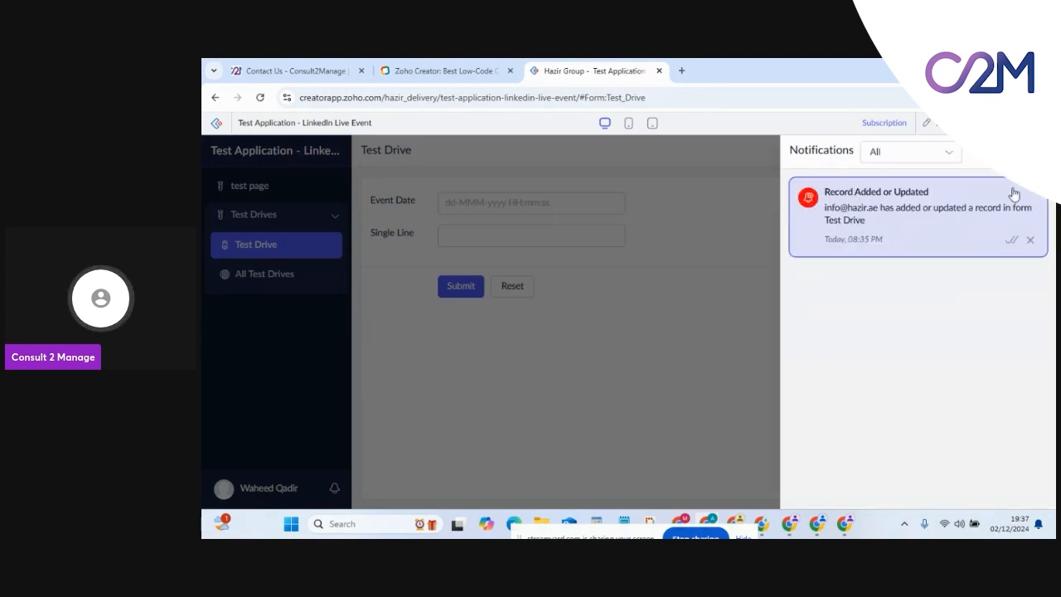
{"action": "left_click", "coordinate": [1032, 151]}
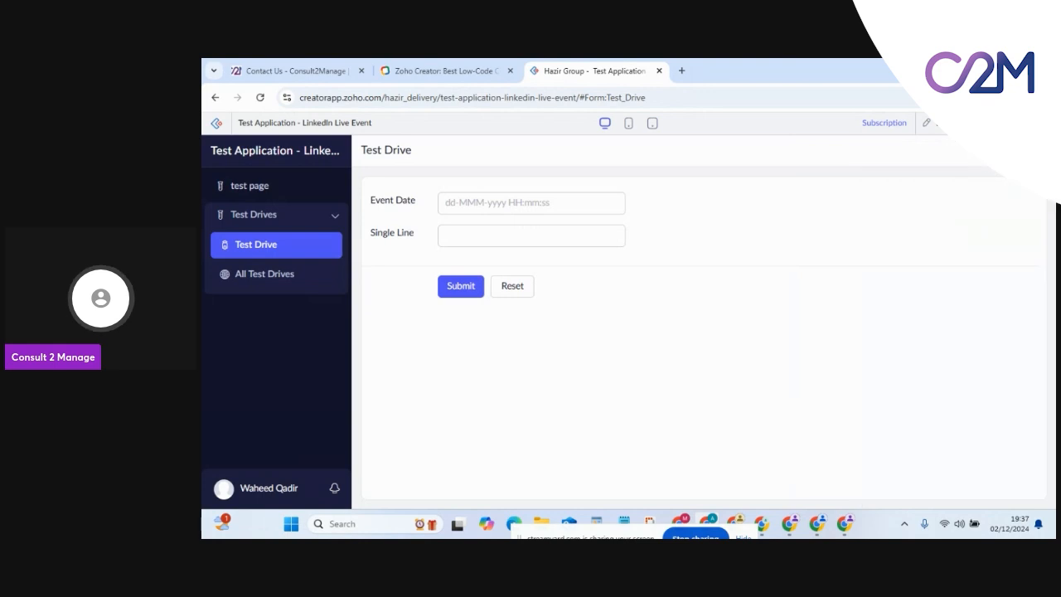
{"action": "left_click", "coordinate": [290, 270]}
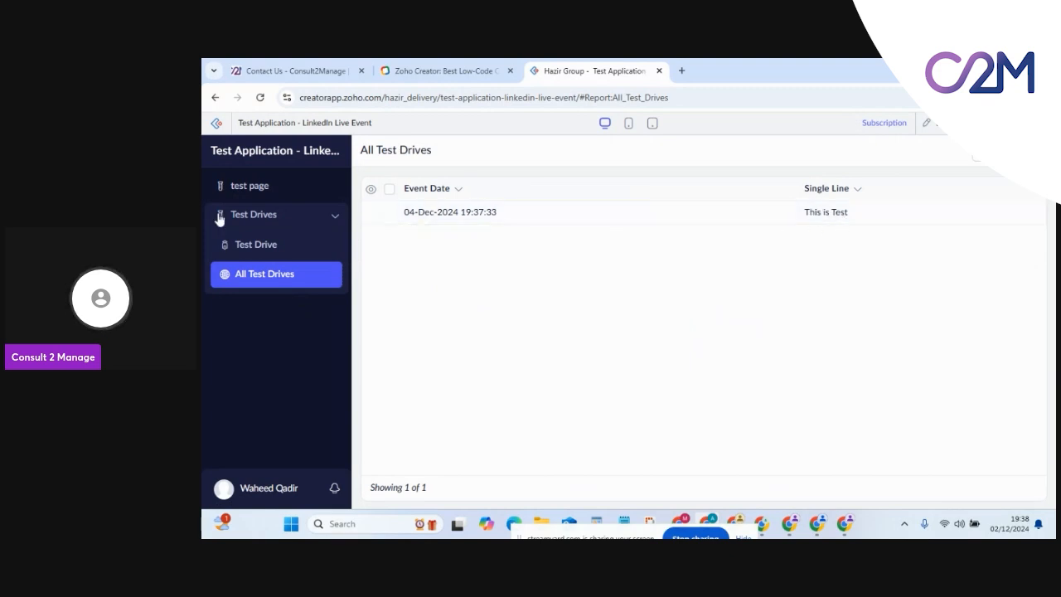
{"action": "left_click", "coordinate": [241, 192]}
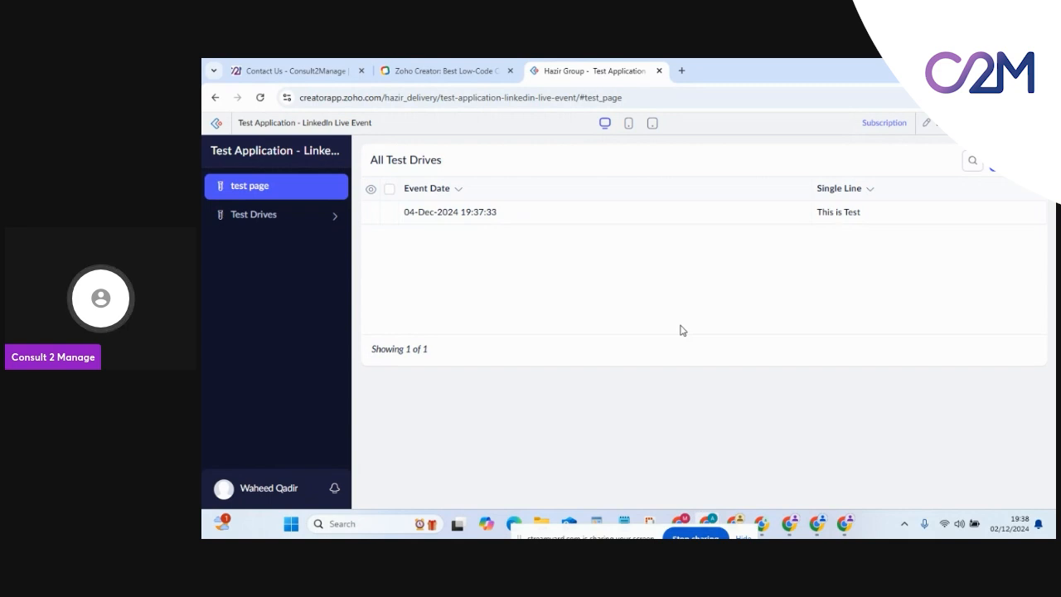
Preview the application in the phone and tablet layouts and return to the web layout.
{"action": "left_click", "coordinate": [629, 124]}
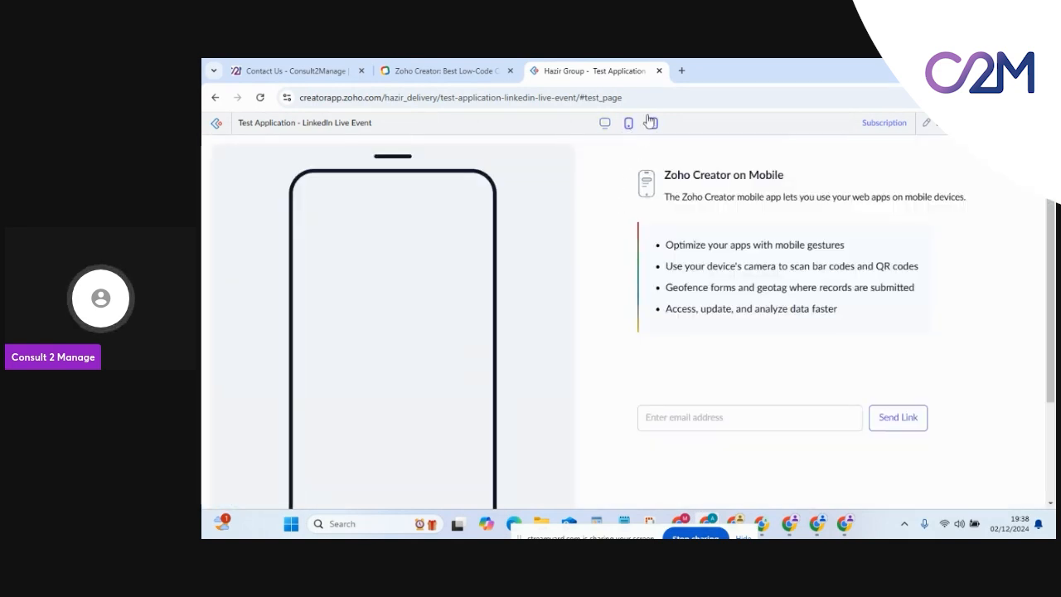
{"action": "left_click", "coordinate": [650, 123]}
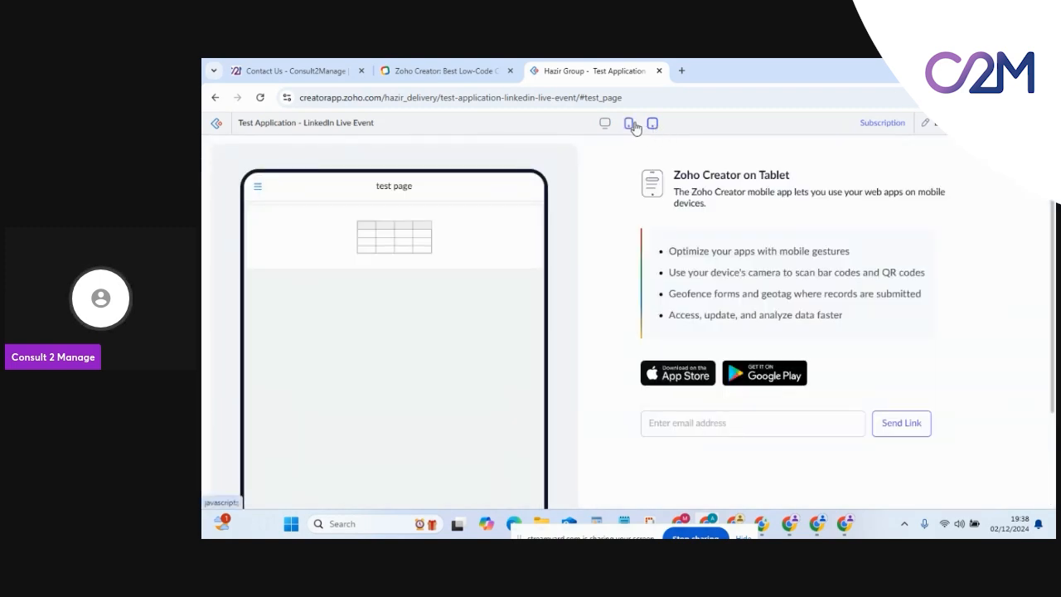
{"action": "left_click", "coordinate": [632, 125]}
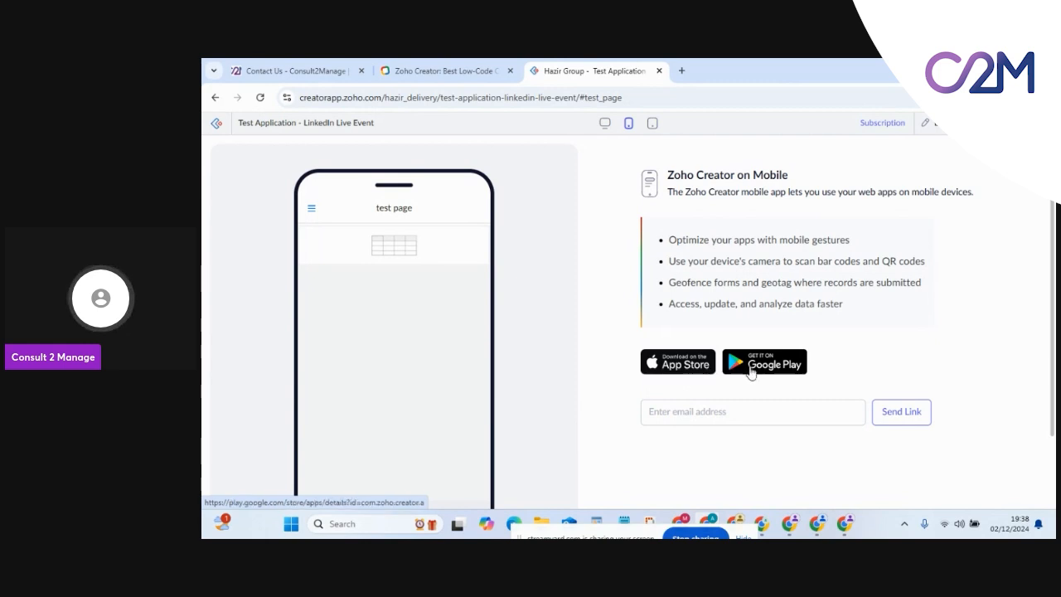
{"action": "left_click", "coordinate": [723, 412]}
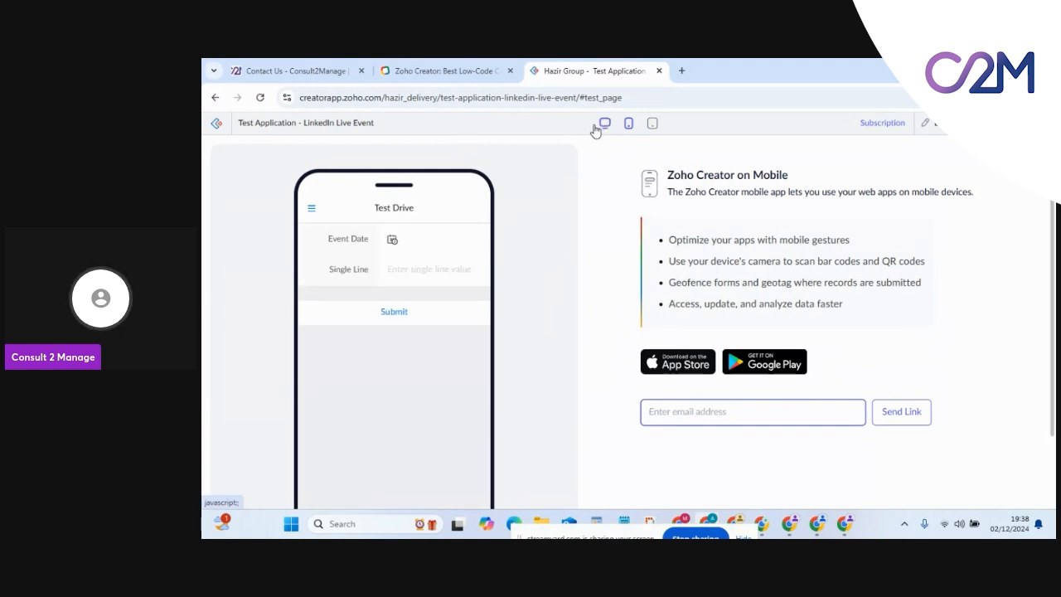
{"action": "left_click", "coordinate": [604, 124]}
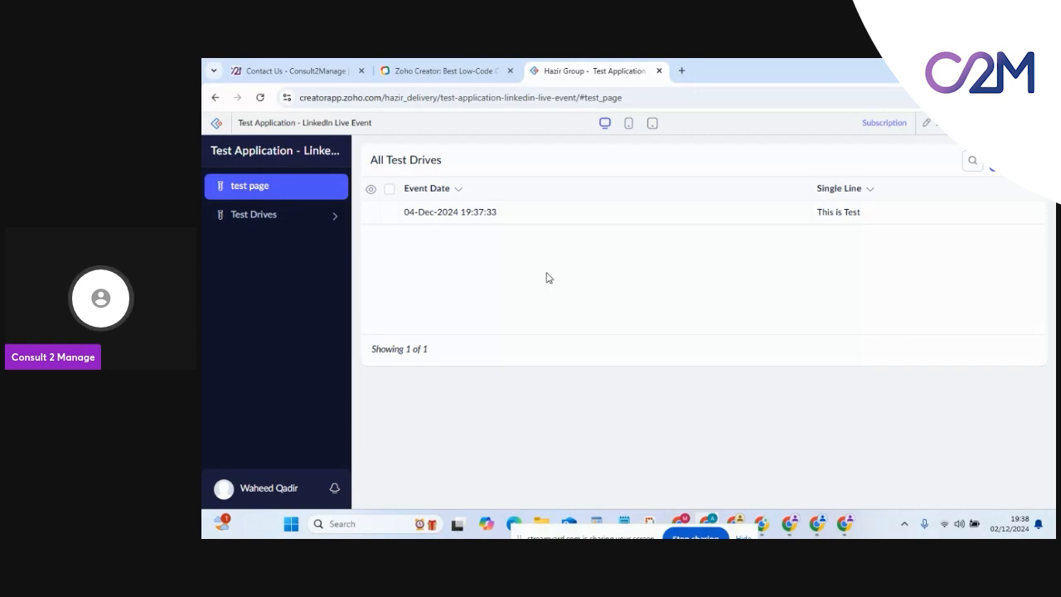
Switch to the Google Slides presentation and advance the slideshow to the Getting Started with Zoho Creator slide.
{"action": "mouse_move", "coordinate": [681, 521]}
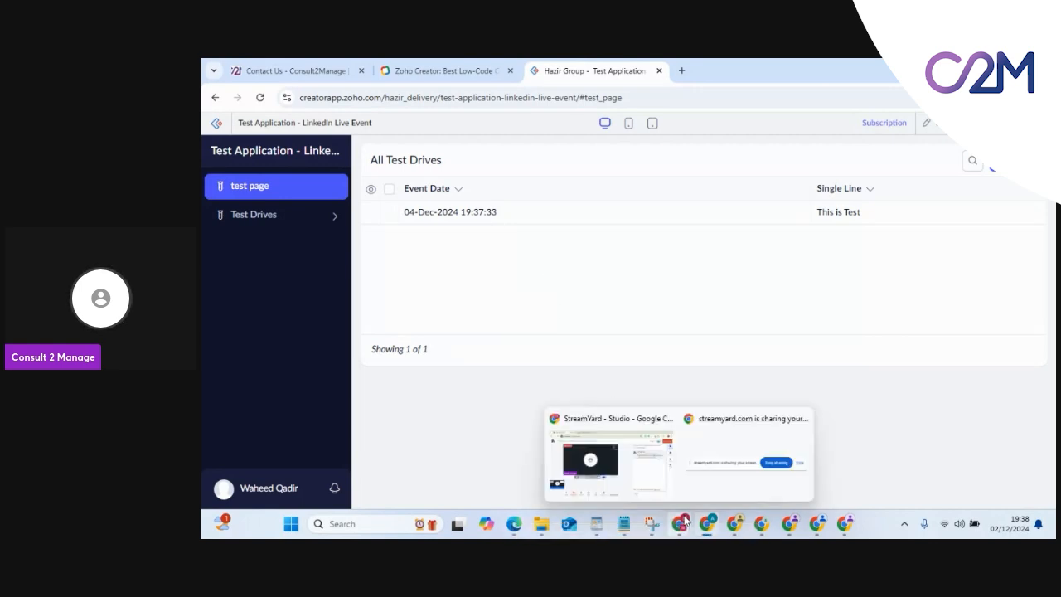
{"action": "left_click", "coordinate": [642, 472]}
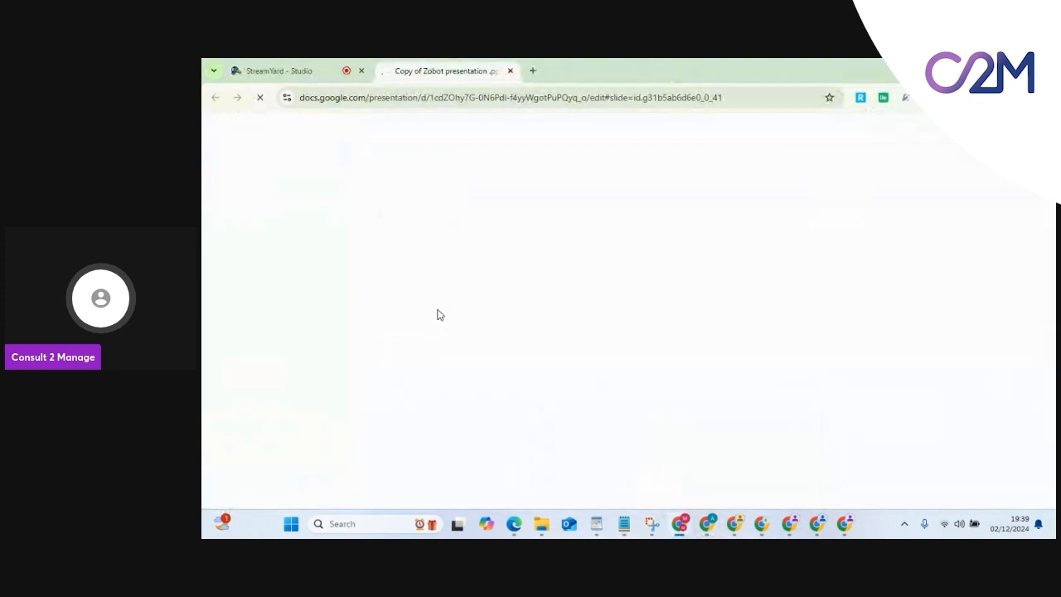
{"action": "mouse_move", "coordinate": [699, 532]}
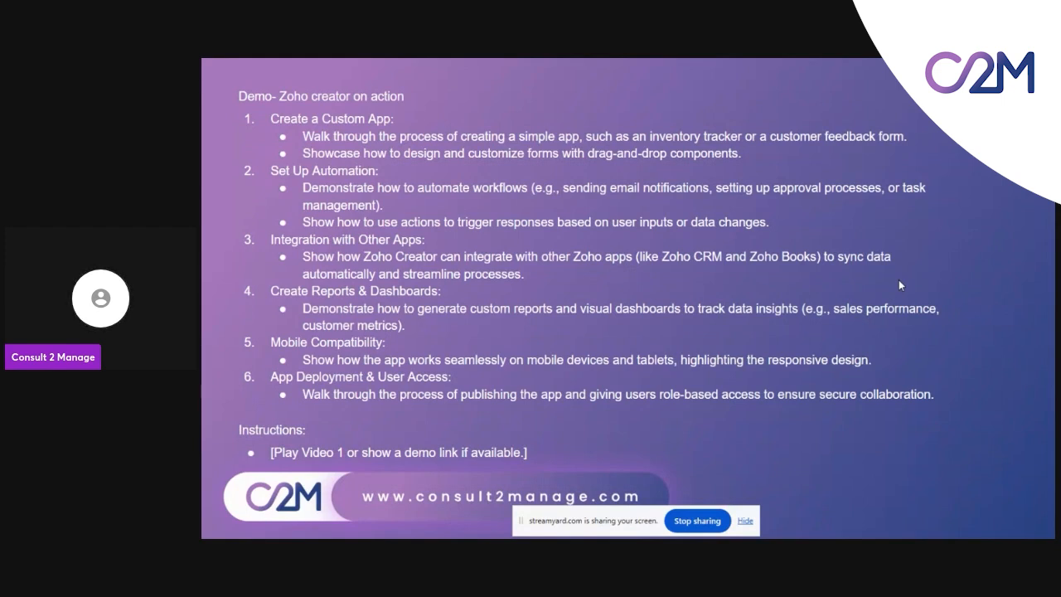
{"action": "key", "text": "Right"}
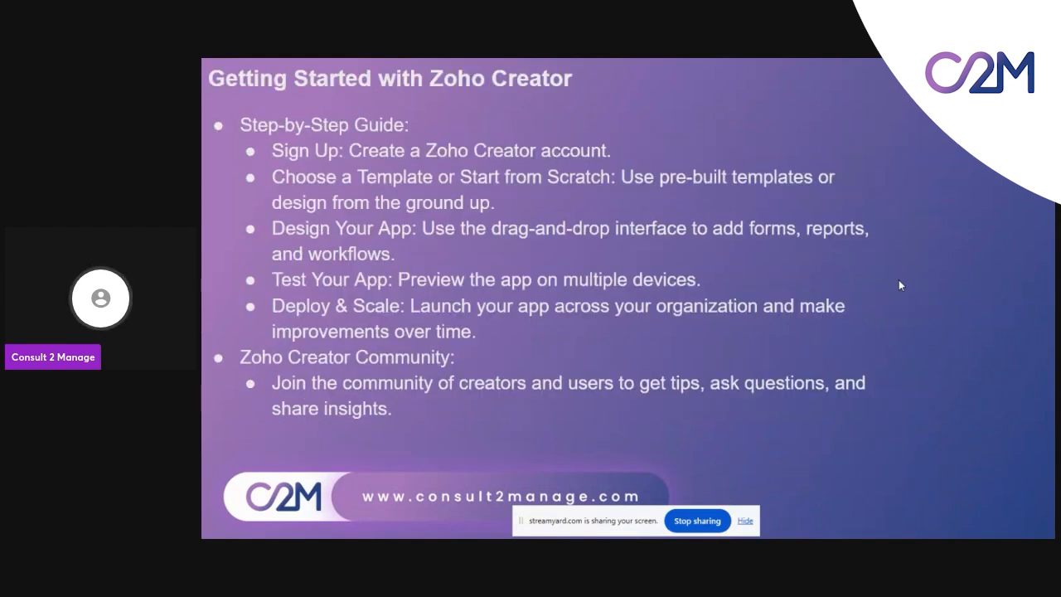